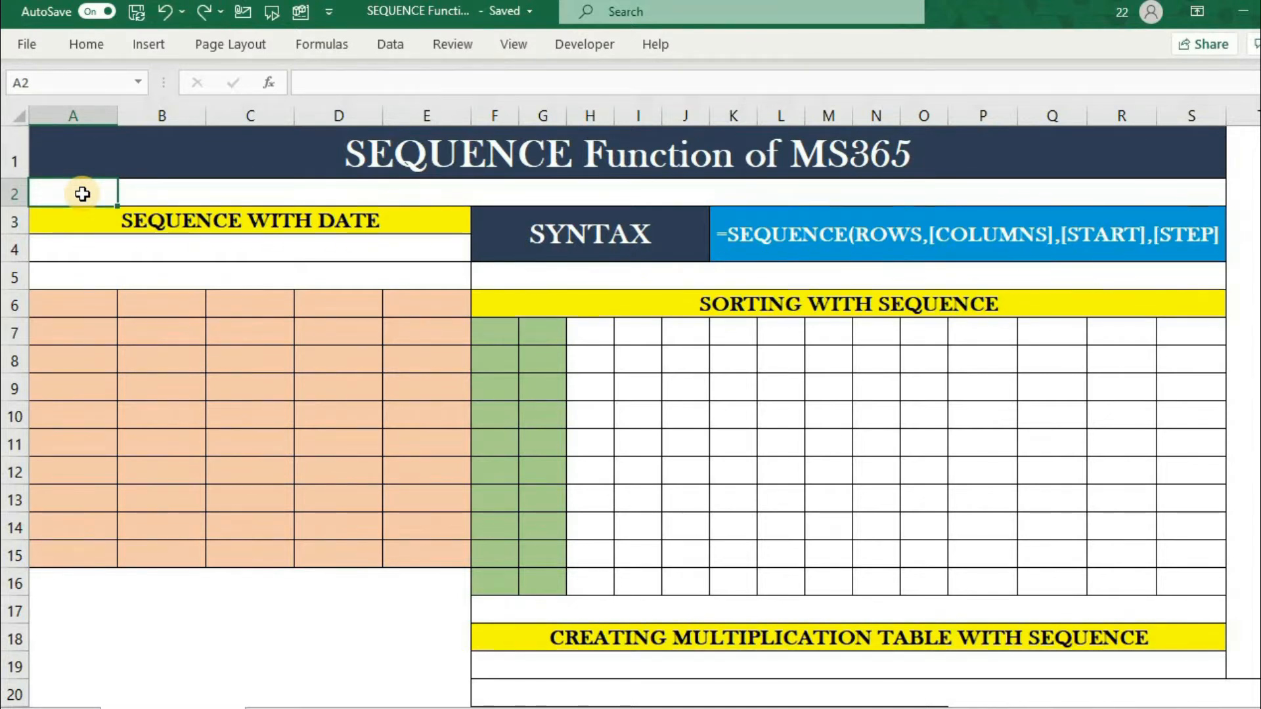
# - Redo the undone width change of column A
pyautogui.hotkey('ctrl', 'y')
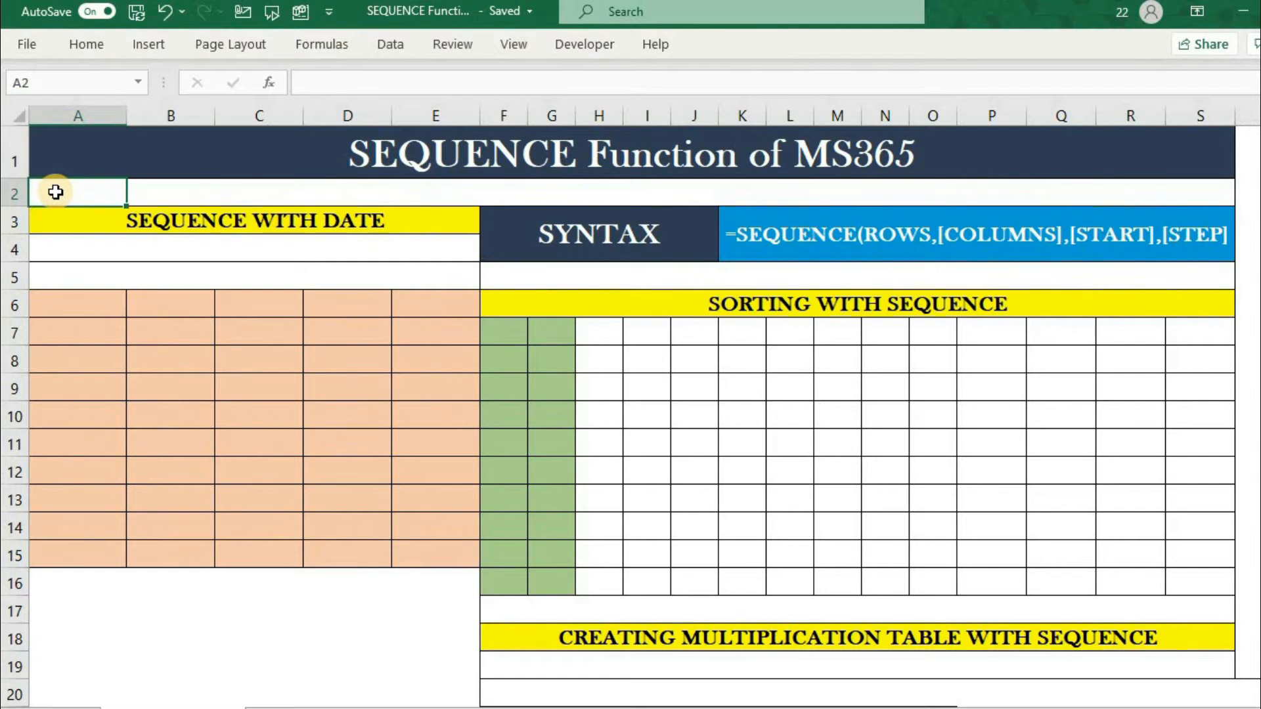
pyautogui.write('=SE')
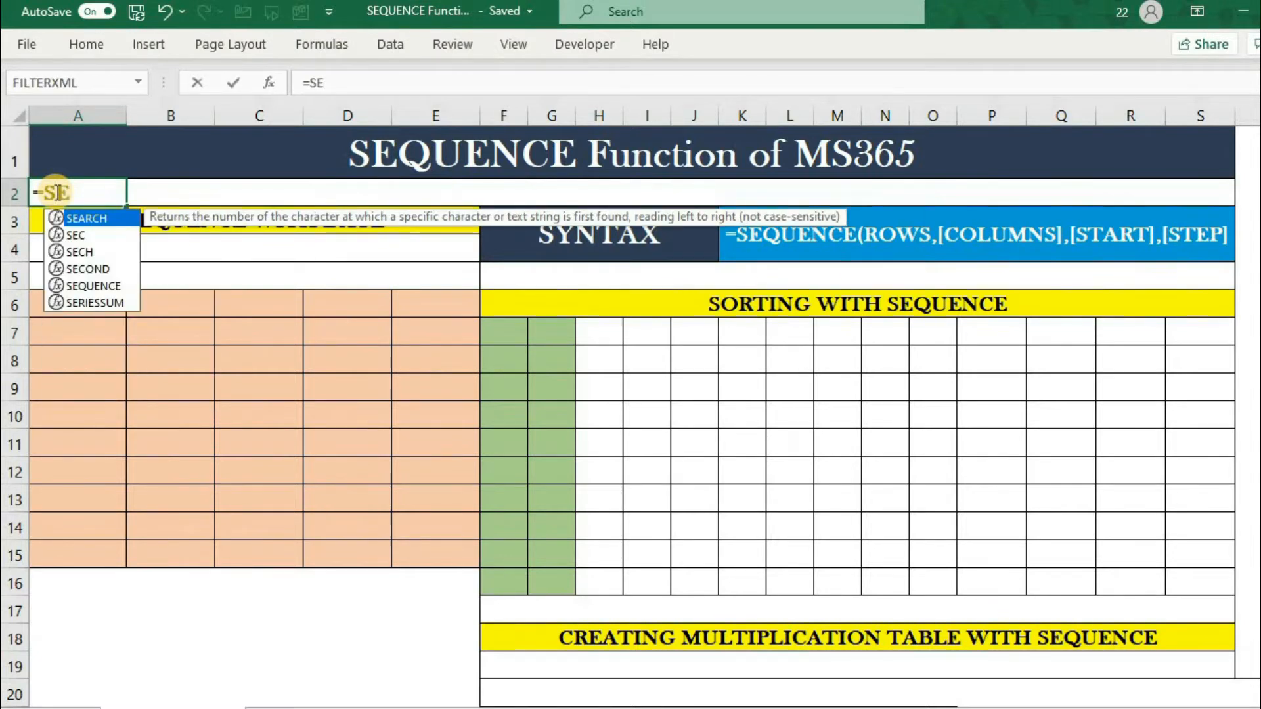
pyautogui.write('Q')
pyautogui.press('Tab')
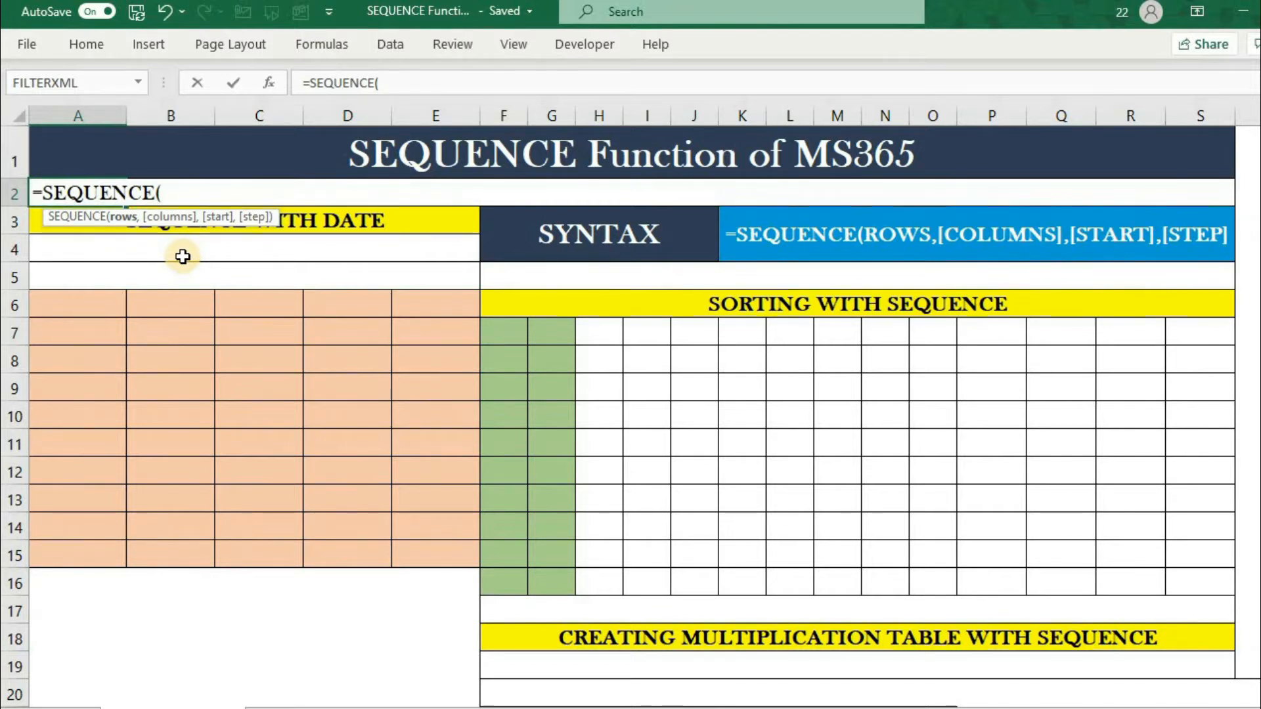
pyautogui.press('BackSpace')
pyautogui.press('BackSpace')
pyautogui.press('BackSpace')
pyautogui.press('BackSpace')
pyautogui.press('BackSpace')
pyautogui.press('BackSpace')
pyautogui.press('BackSpace')
pyautogui.press('BackSpace')
pyautogui.press('BackSpace')
pyautogui.press('BackSpace')
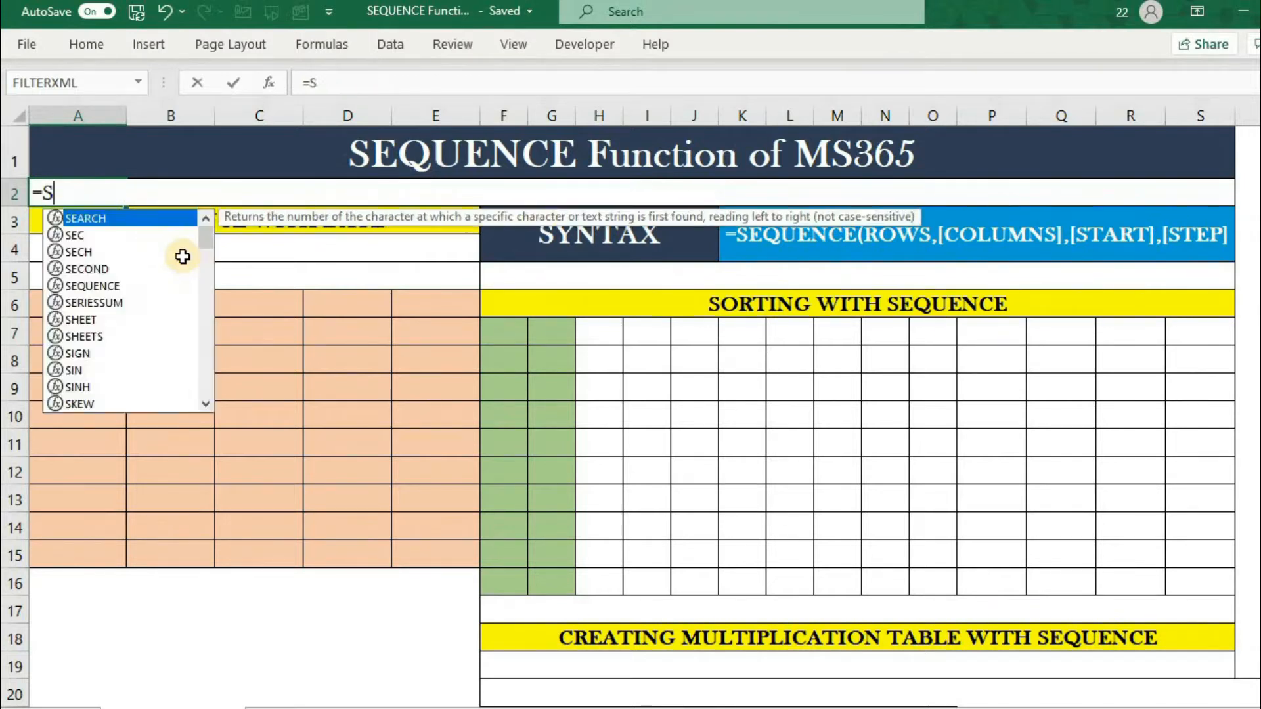
# - Try the formula =SEQUENCE(5,5,1,1) in cell H7, then undo the entry
pyautogui.click(614, 334)
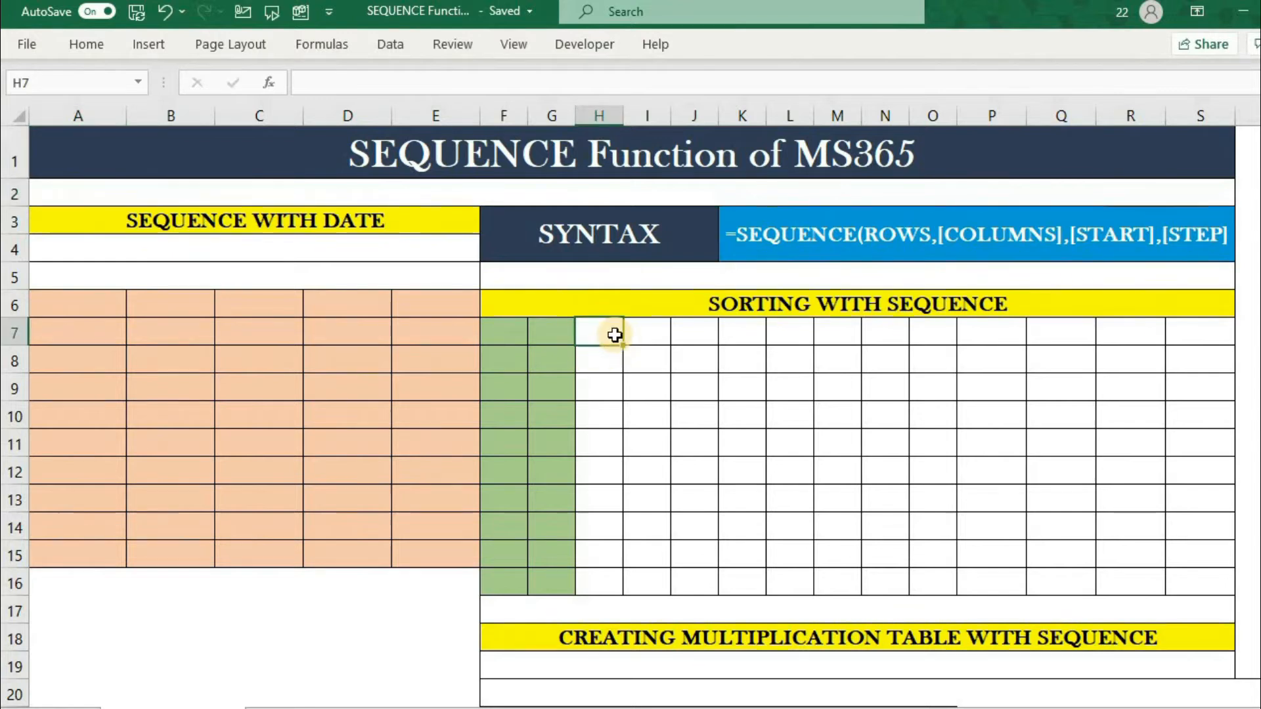
pyautogui.write('=SE')
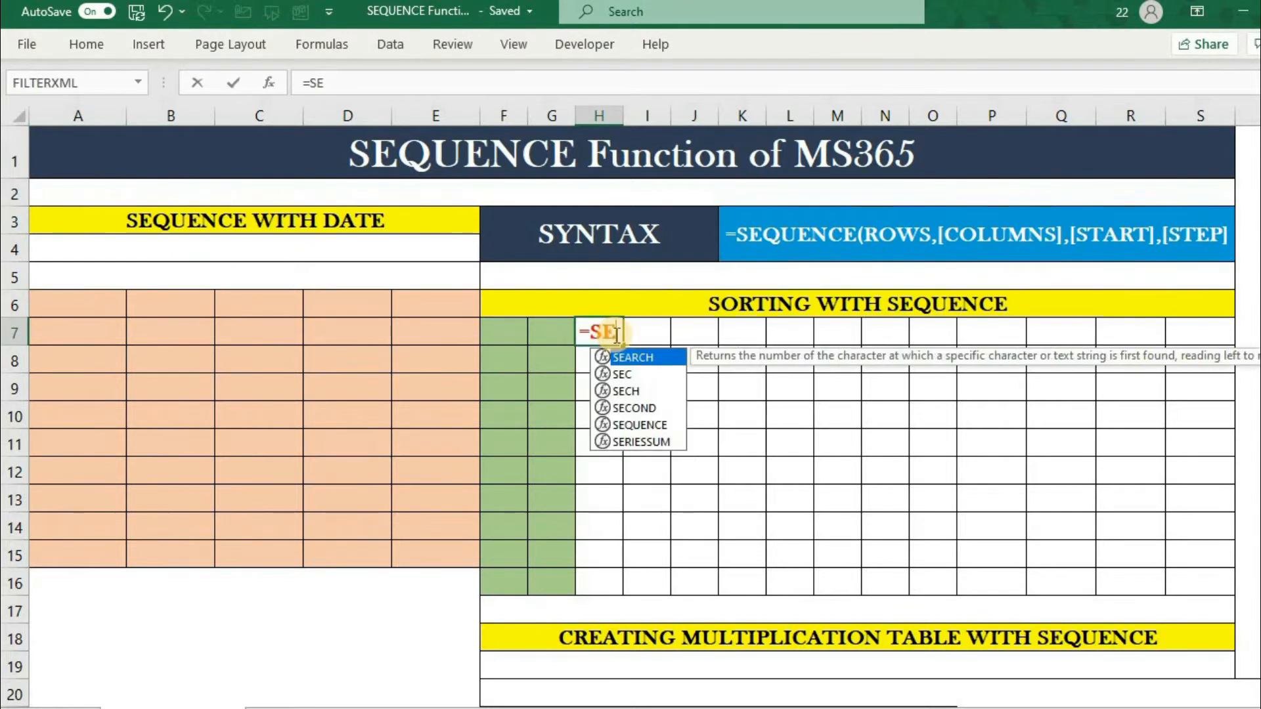
pyautogui.write('QUENCE(5')
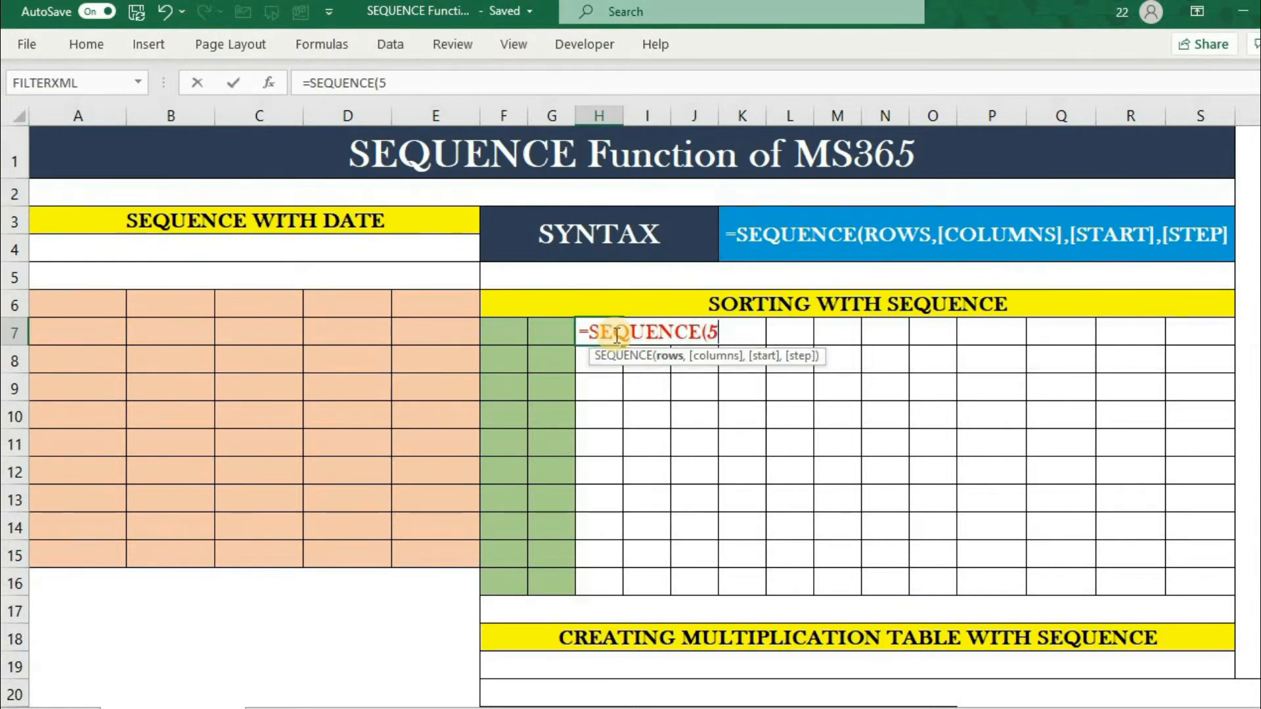
pyautogui.write(',5,')
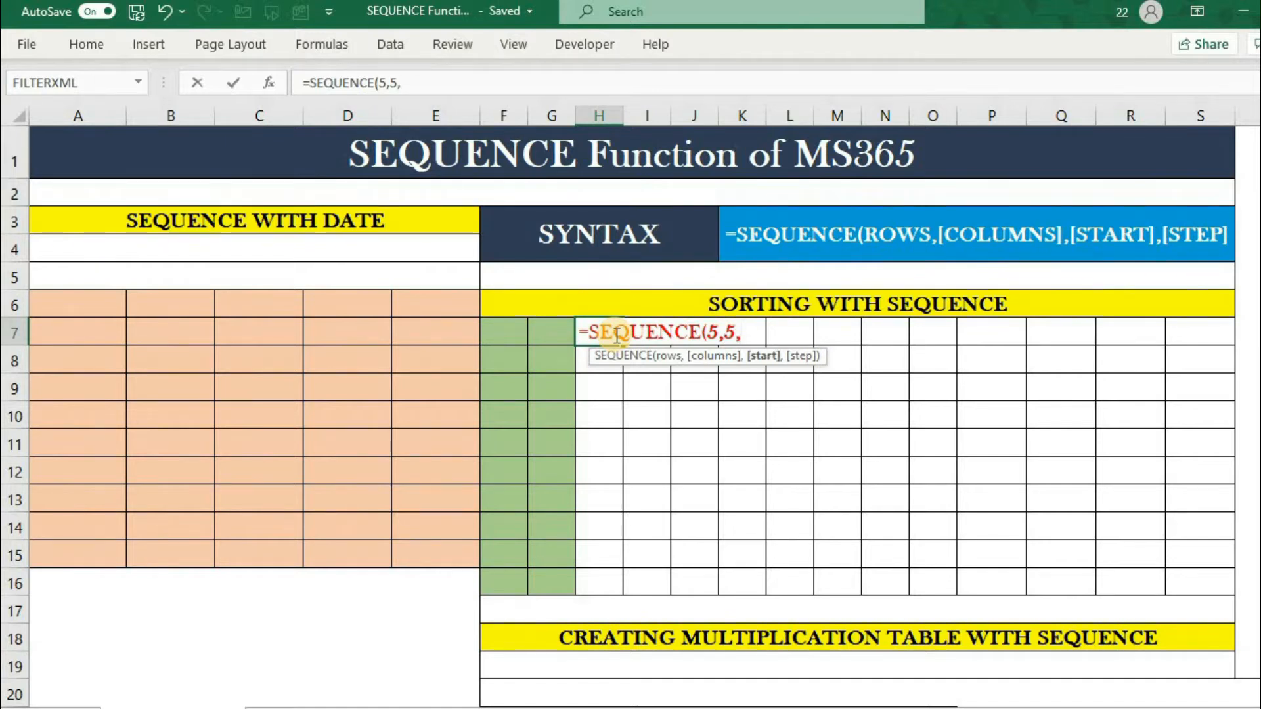
pyautogui.write('1')
pyautogui.write(',')
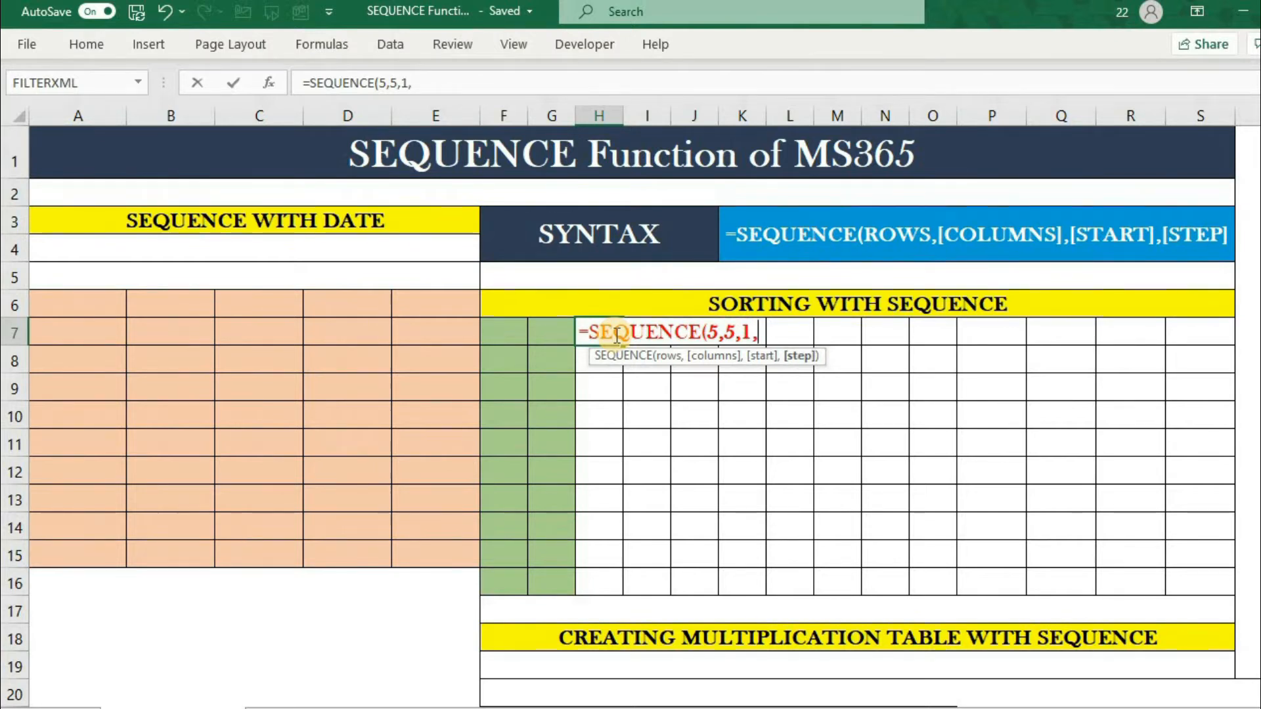
pyautogui.write('1)')
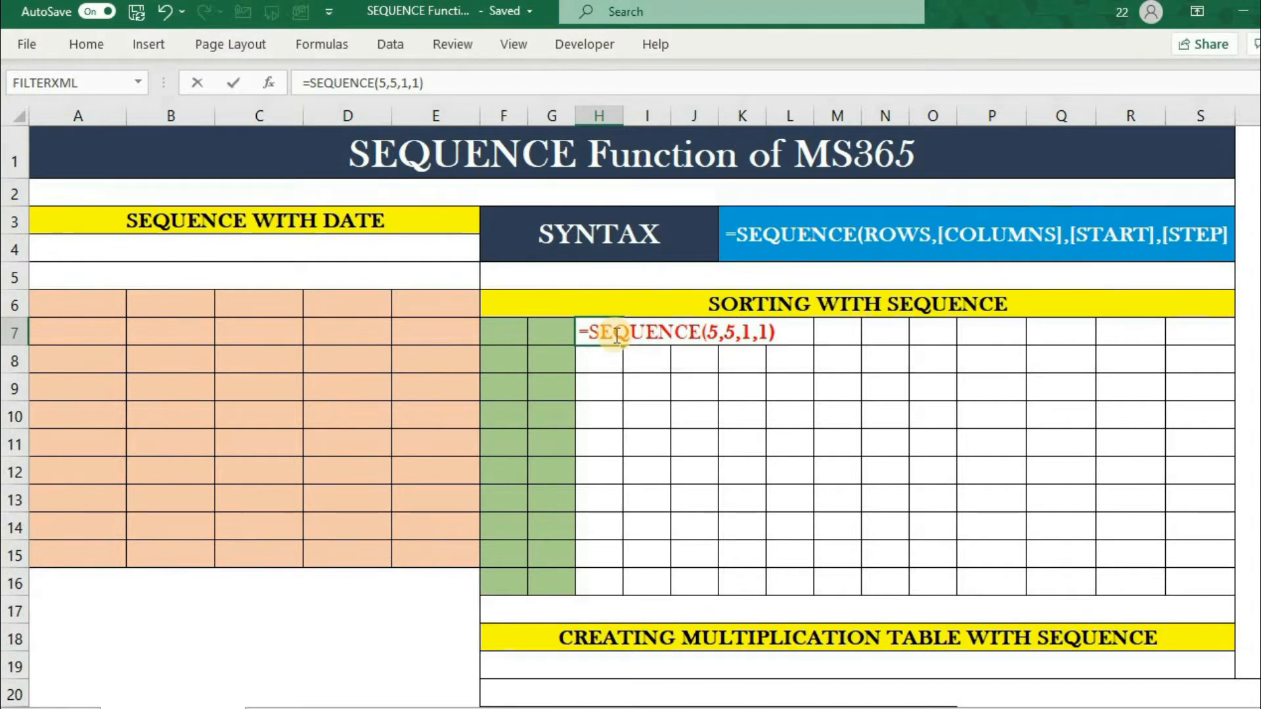
pyautogui.press('Return')
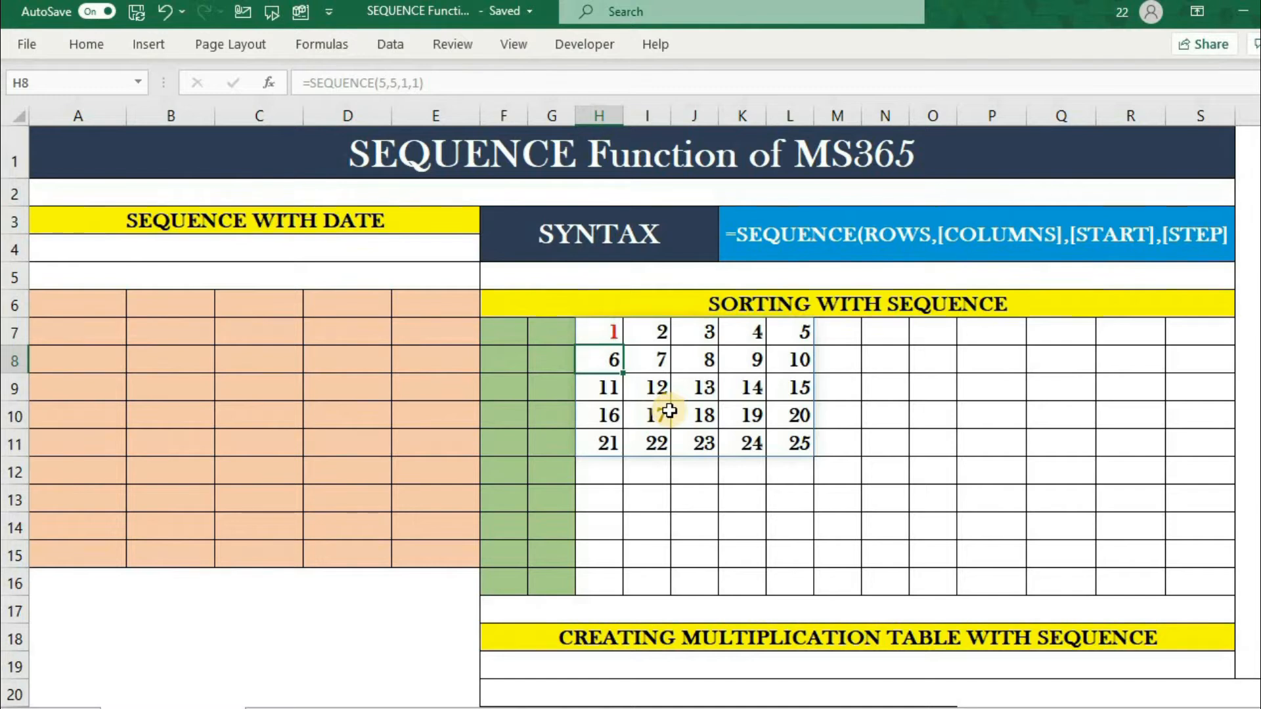
pyautogui.hotkey('ctrl', 'z')
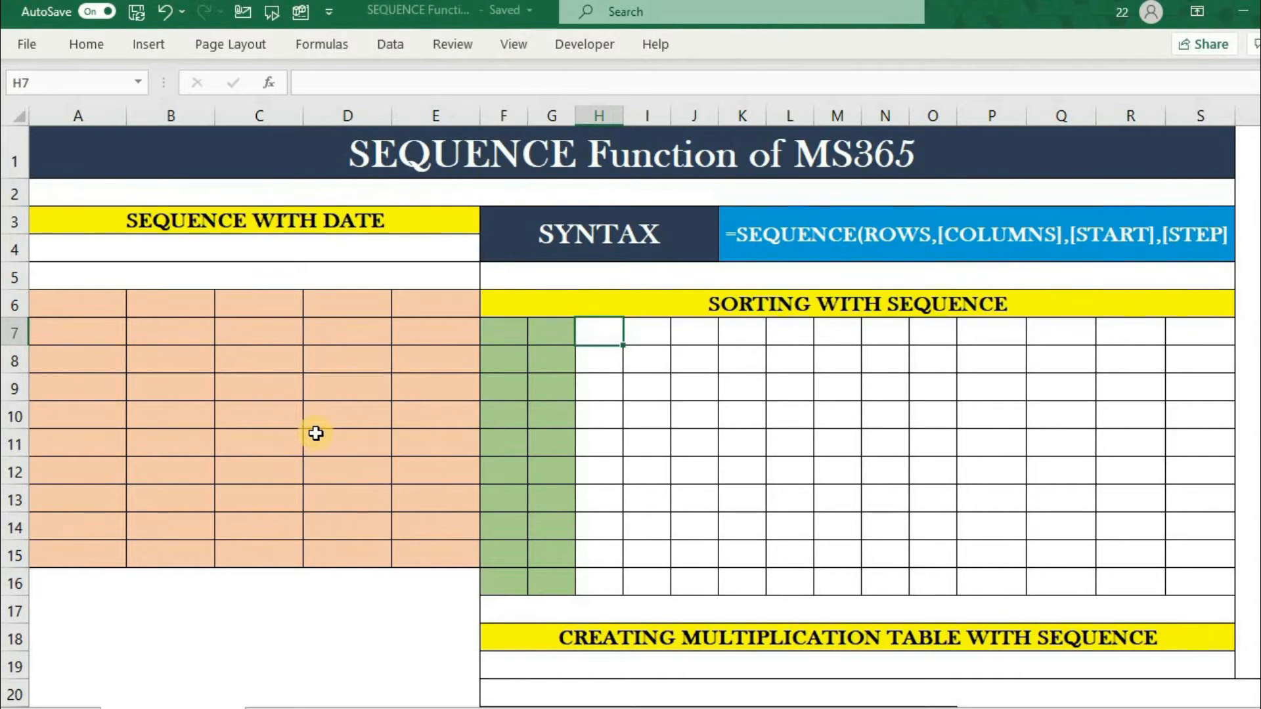
# - Enter =SEQUENCE(10,5,DATE(2020,1,1),10) in cell A6 to fill ten rows by five columns with dates ten days apart
pyautogui.click(62, 305)
pyautogui.write('=')
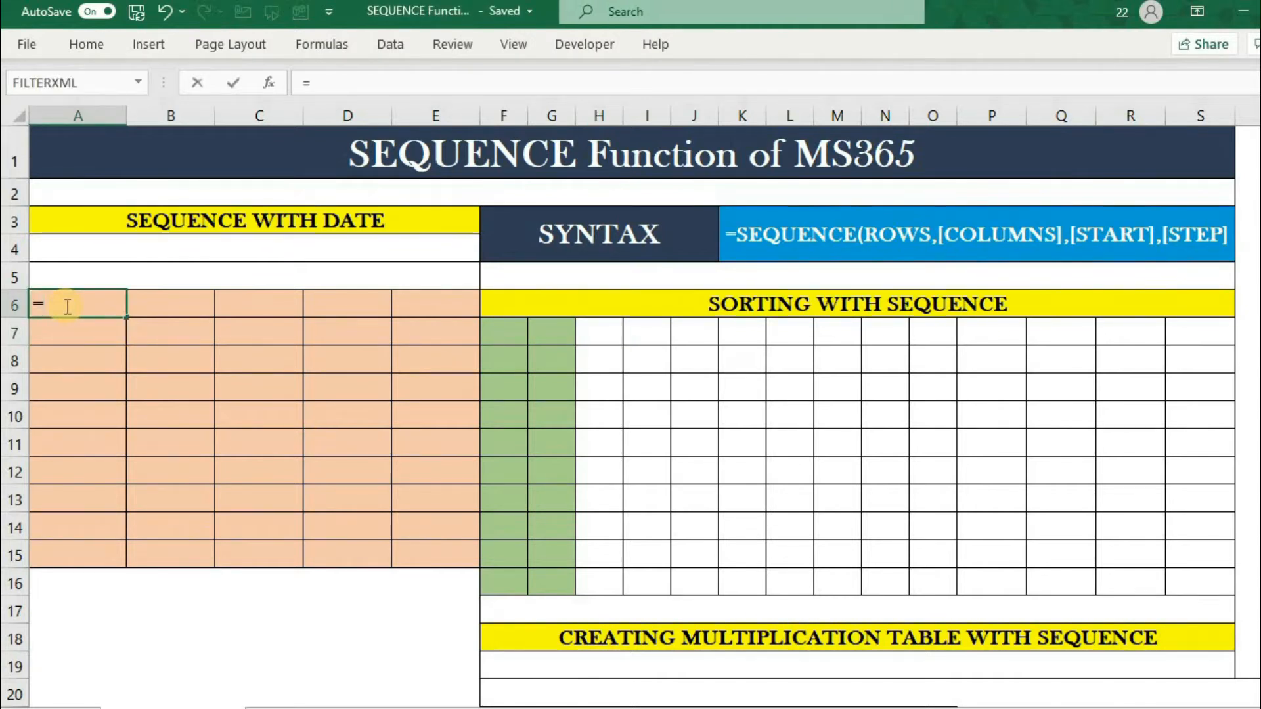
pyautogui.write('SEQ')
pyautogui.press('Tab')
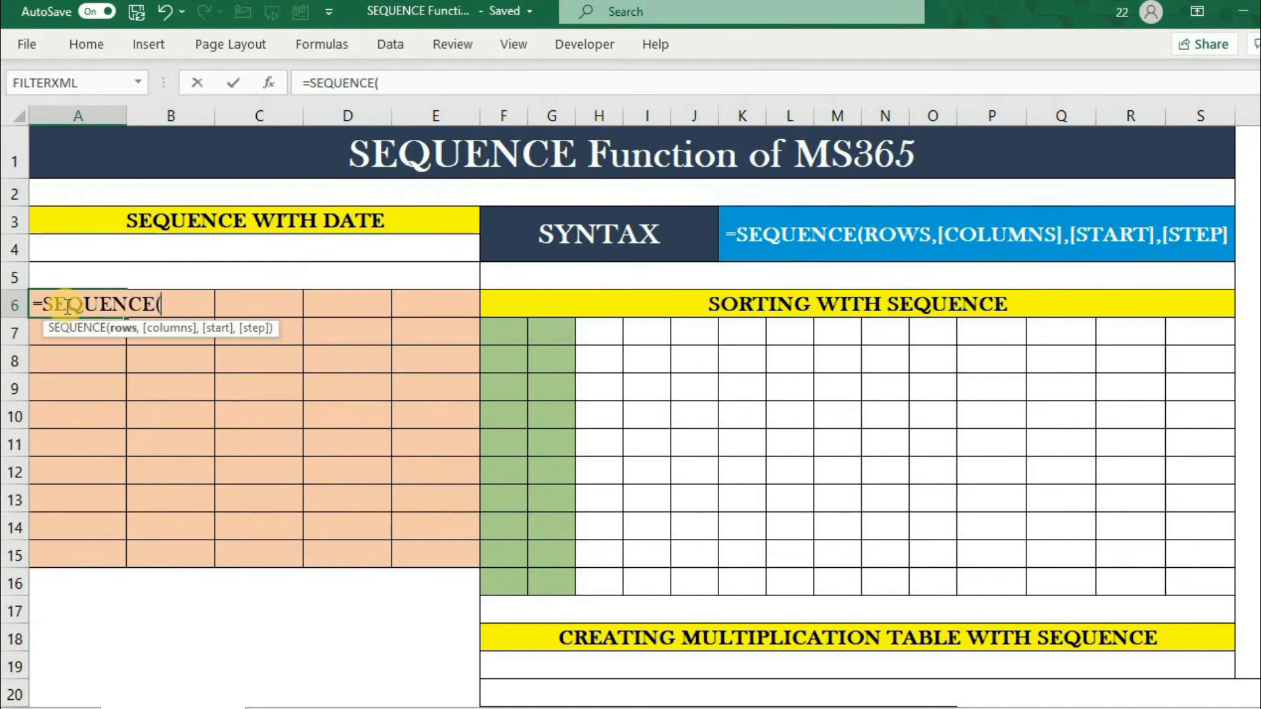
pyautogui.write('10,')
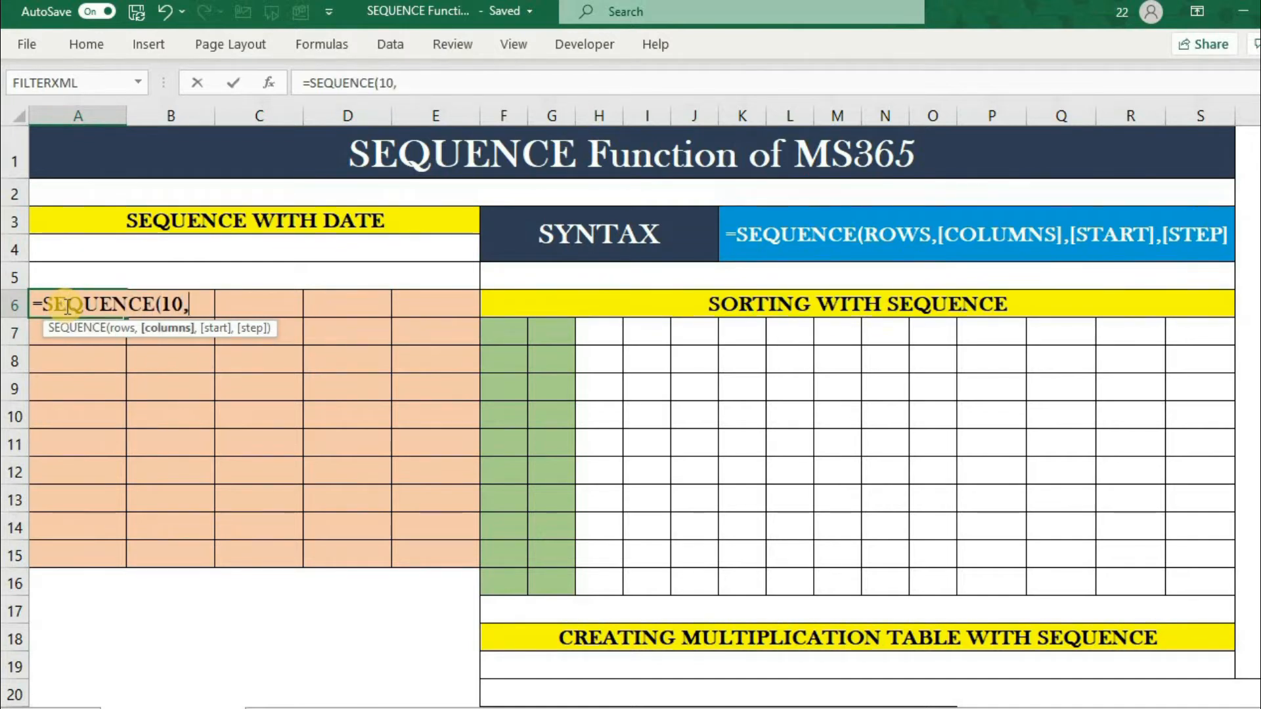
pyautogui.write('5,')
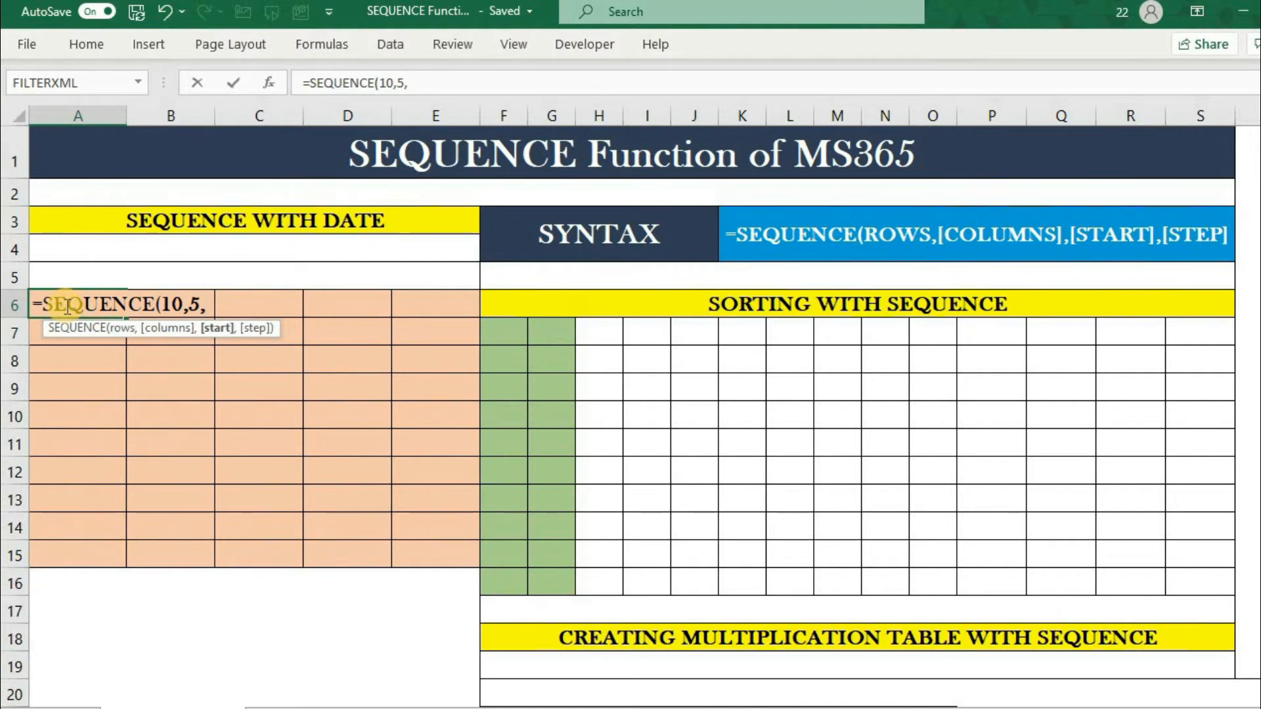
pyautogui.write('DA')
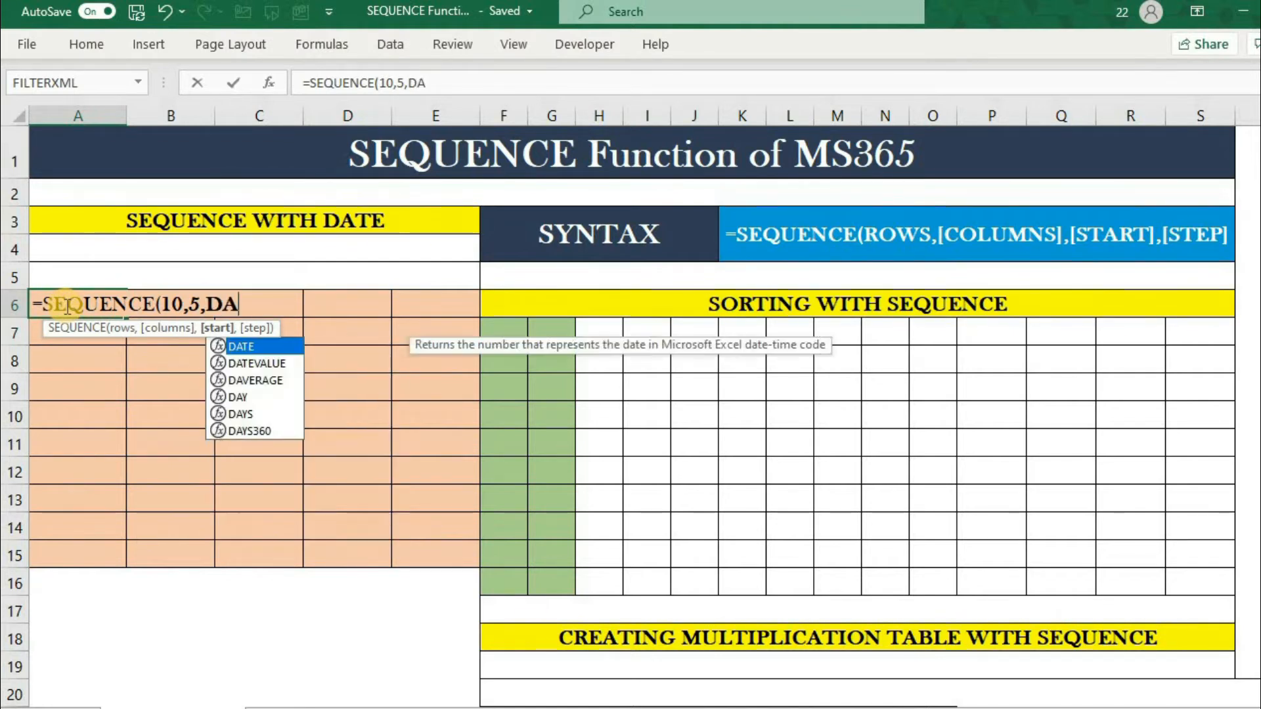
pyautogui.write('TE(2')
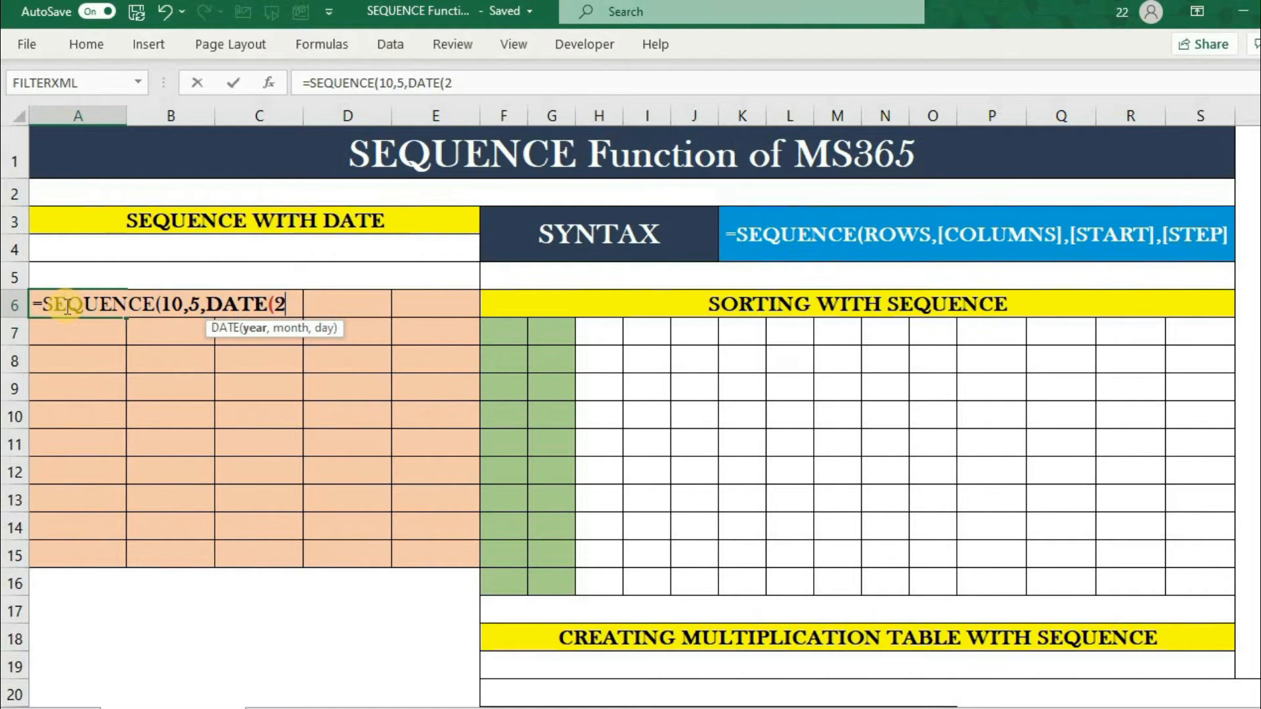
pyautogui.write('020,')
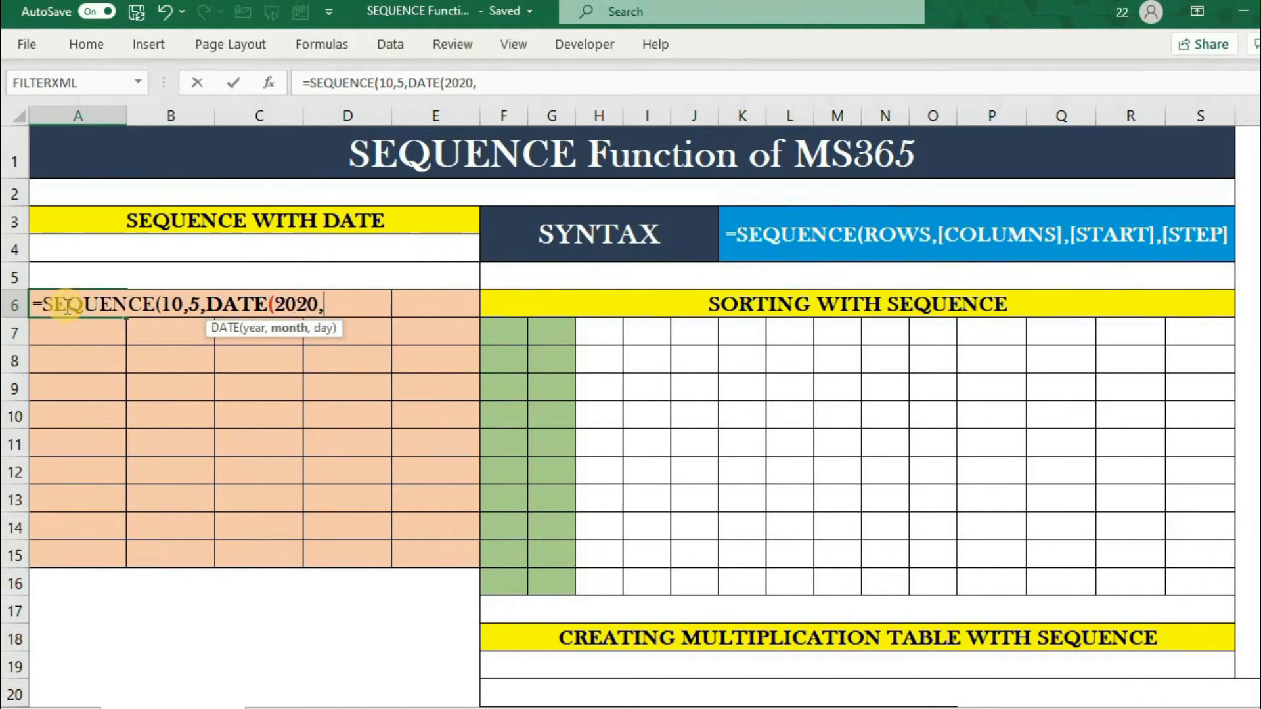
pyautogui.write('1,1),')
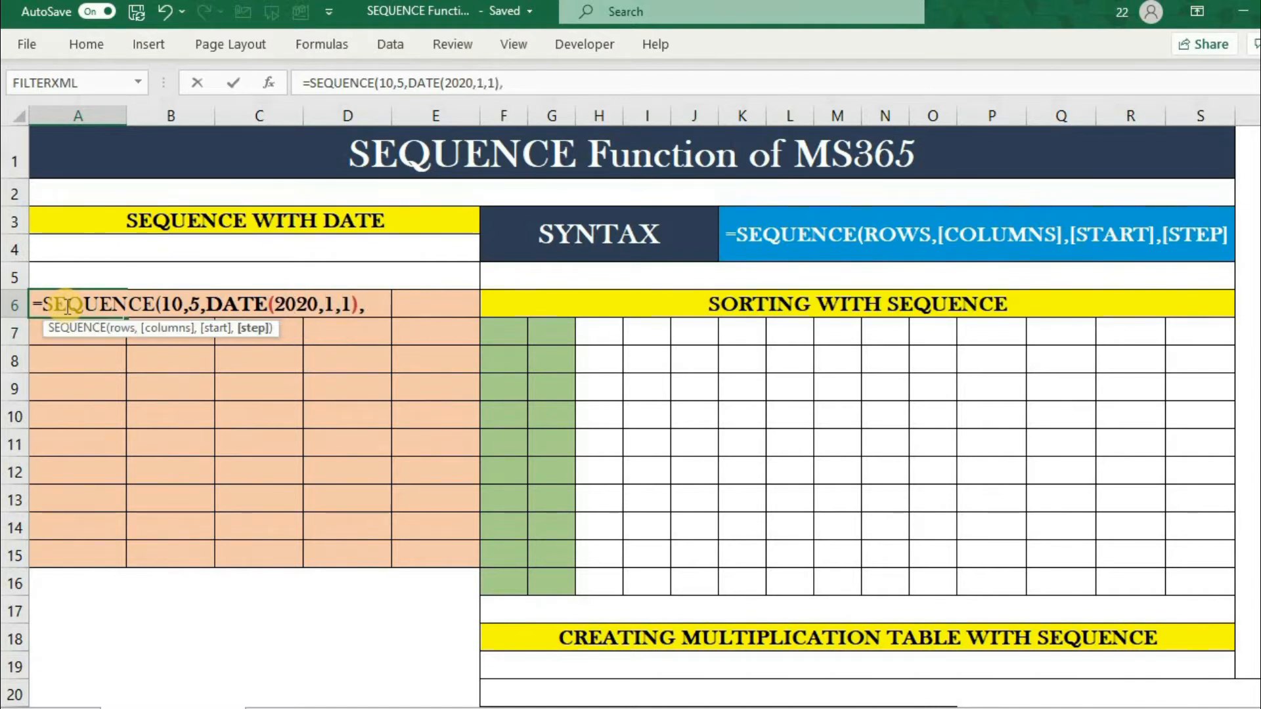
pyautogui.write('10)')
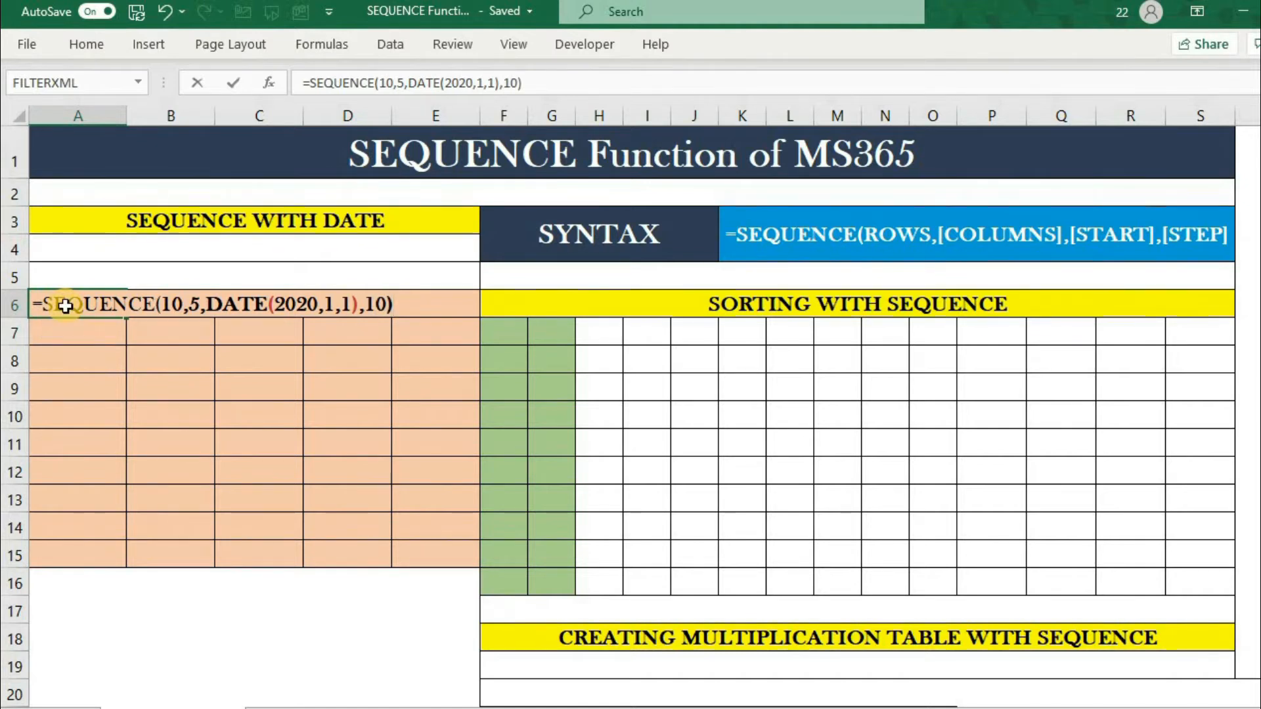
pyautogui.press('Return')
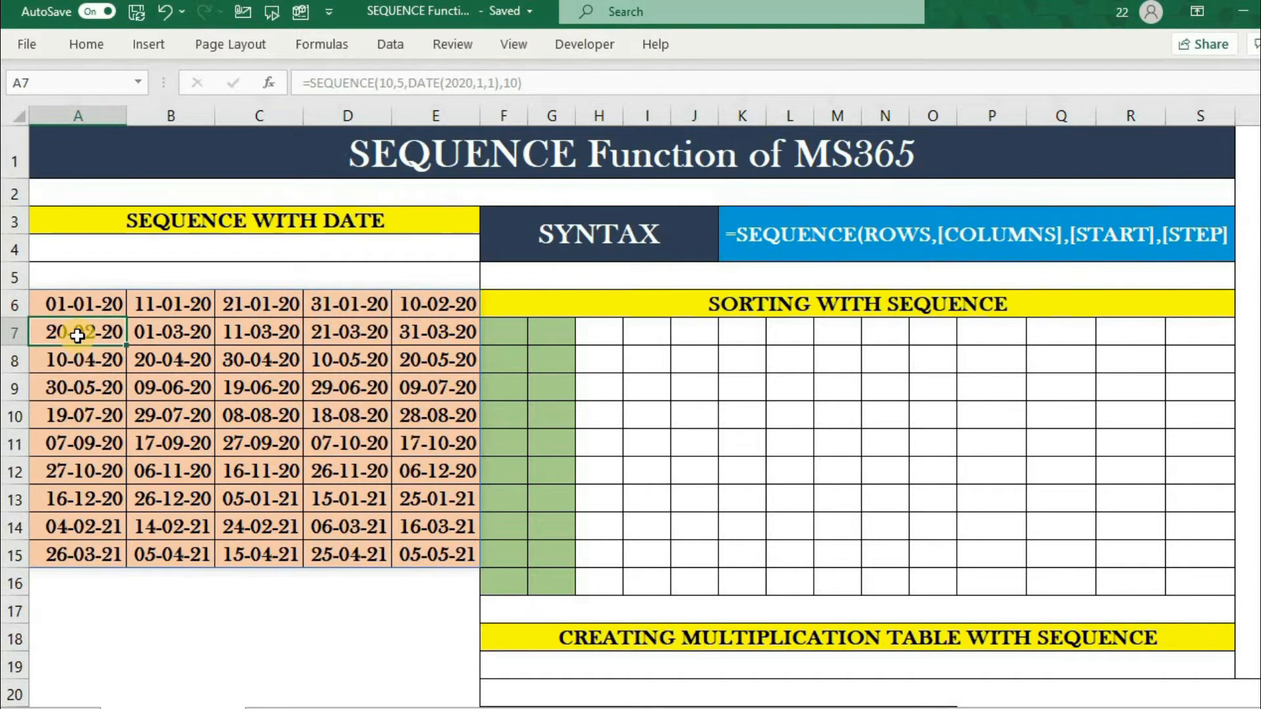
# - Copy the text of the date formula in A6 and paste it into cell A5 above the dates
pyautogui.doubleClick(78, 305)
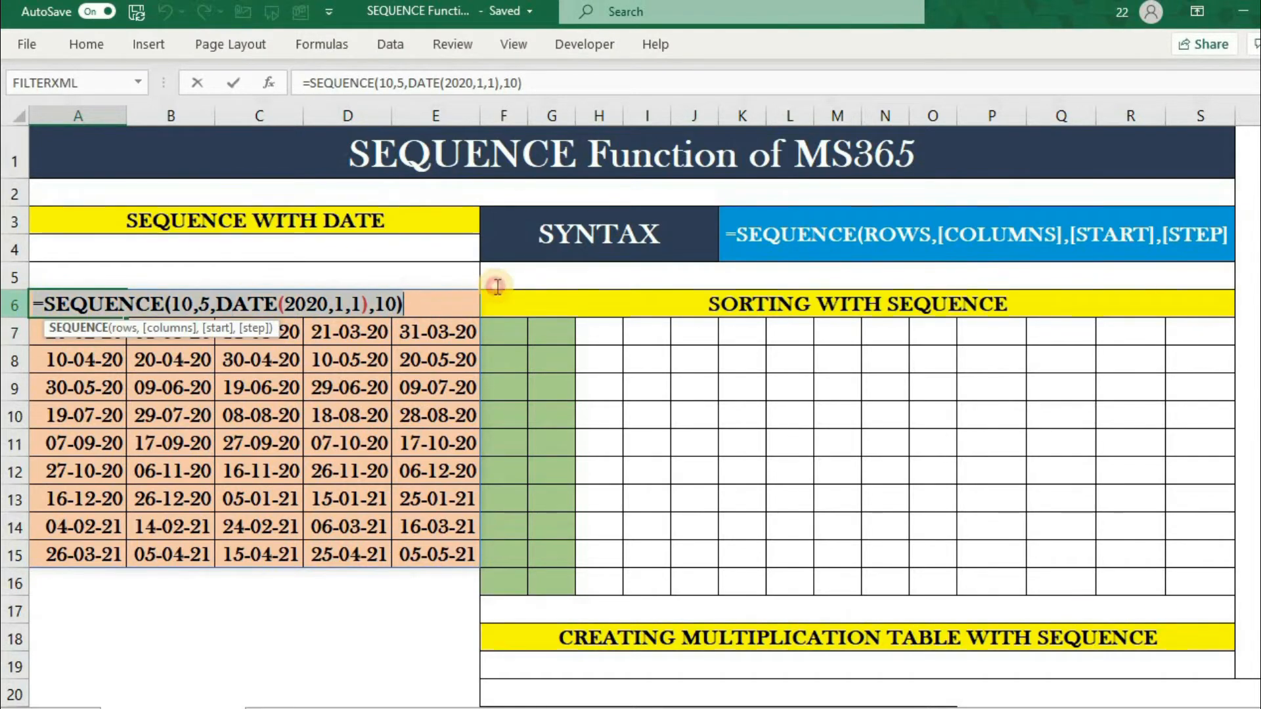
pyautogui.moveTo(498, 286); pyautogui.dragTo(508, 287)
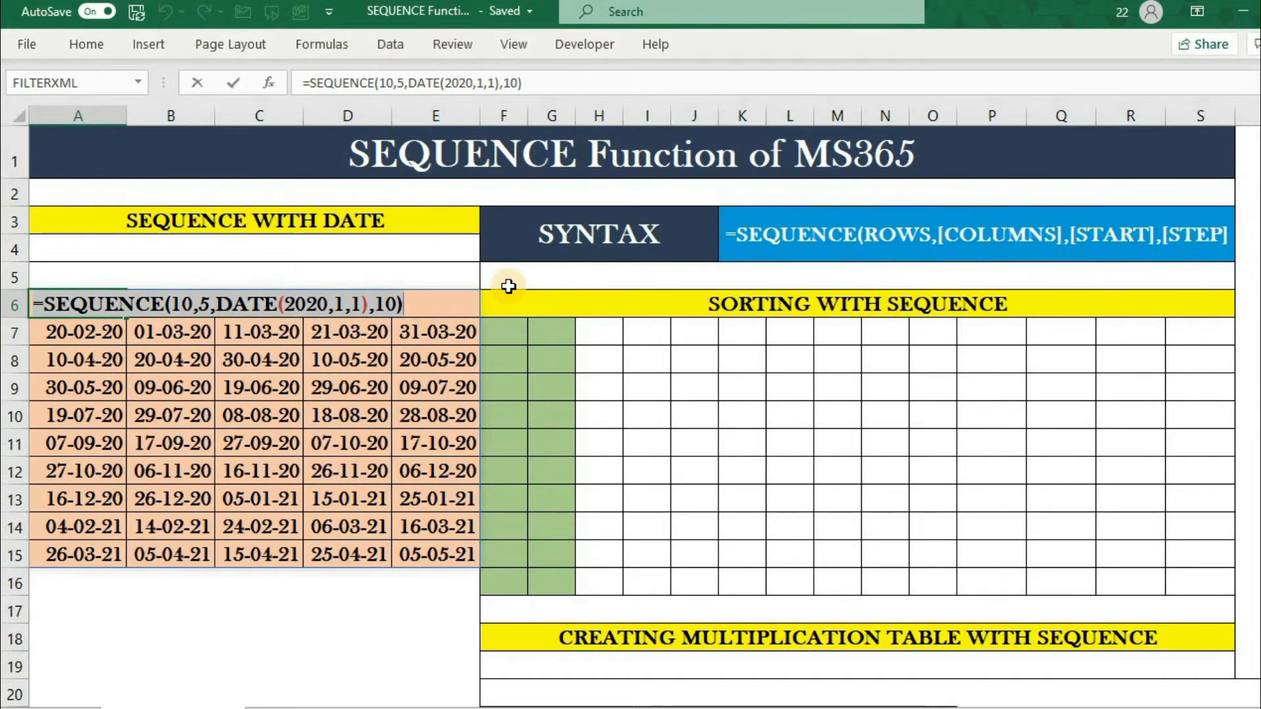
pyautogui.hotkey('ctrl', 'c')
pyautogui.press('Escape')
pyautogui.click(112, 270)
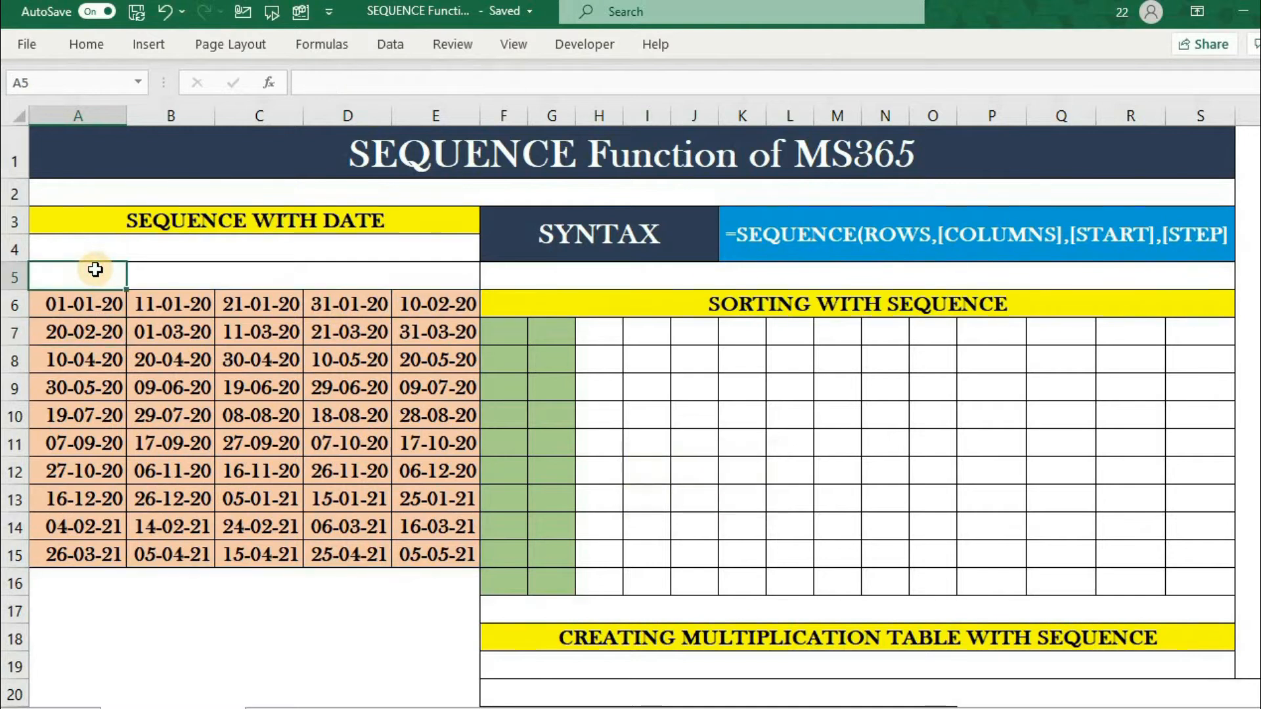
pyautogui.hotkey('ctrl', 'v')
# - Enter =RANDARRAY(10,1,50,150,TRUE) in cell F7 to generate ten random integers between 50 and 150
pyautogui.click(505, 333)
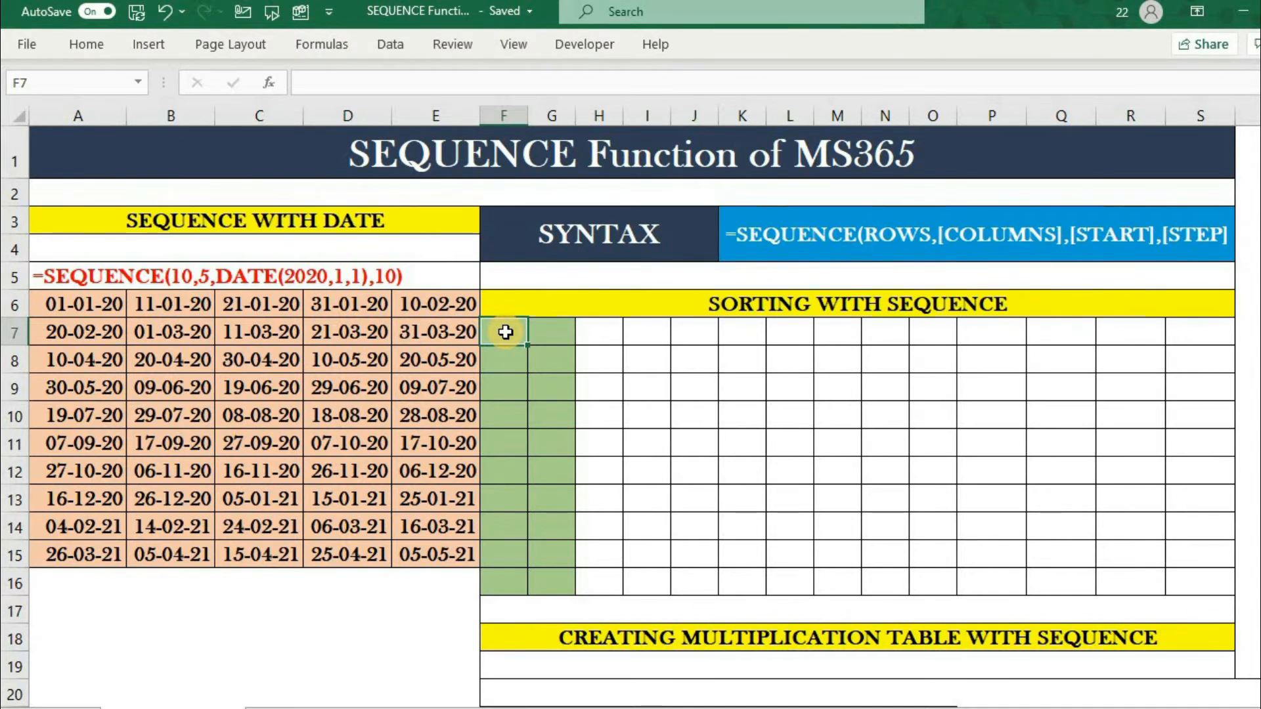
pyautogui.write('=RAND')
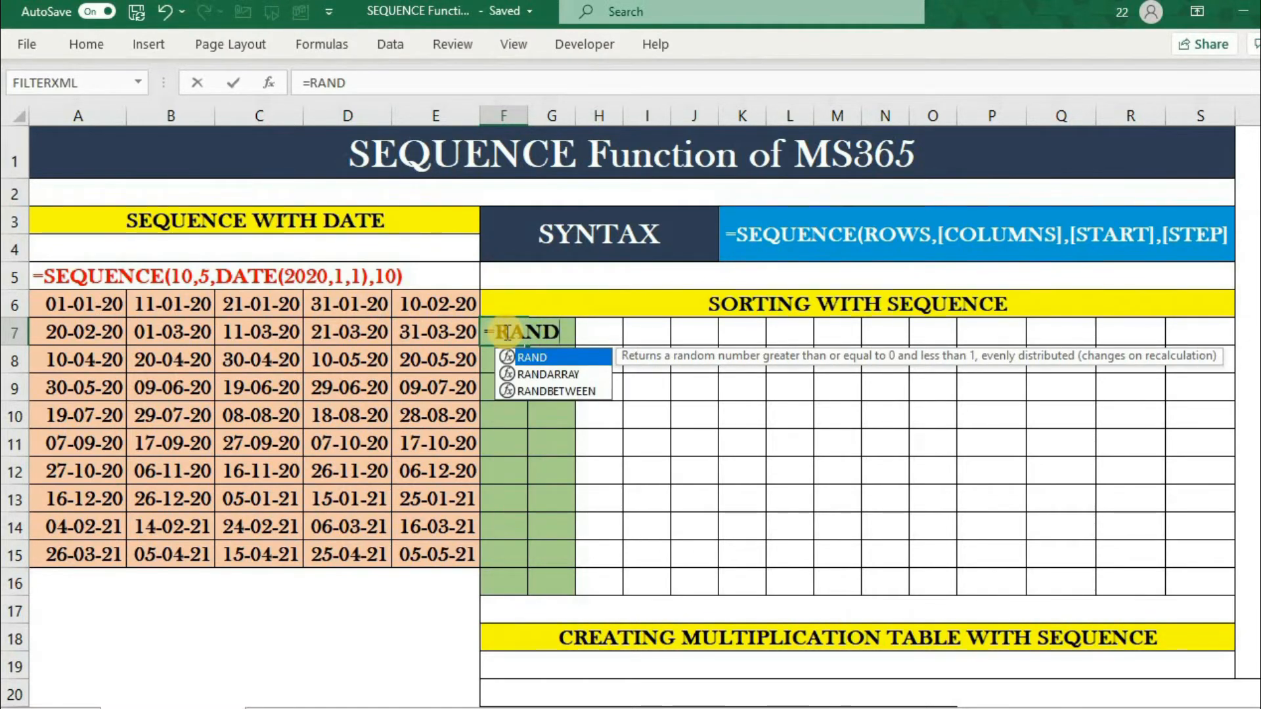
pyautogui.press('Down')
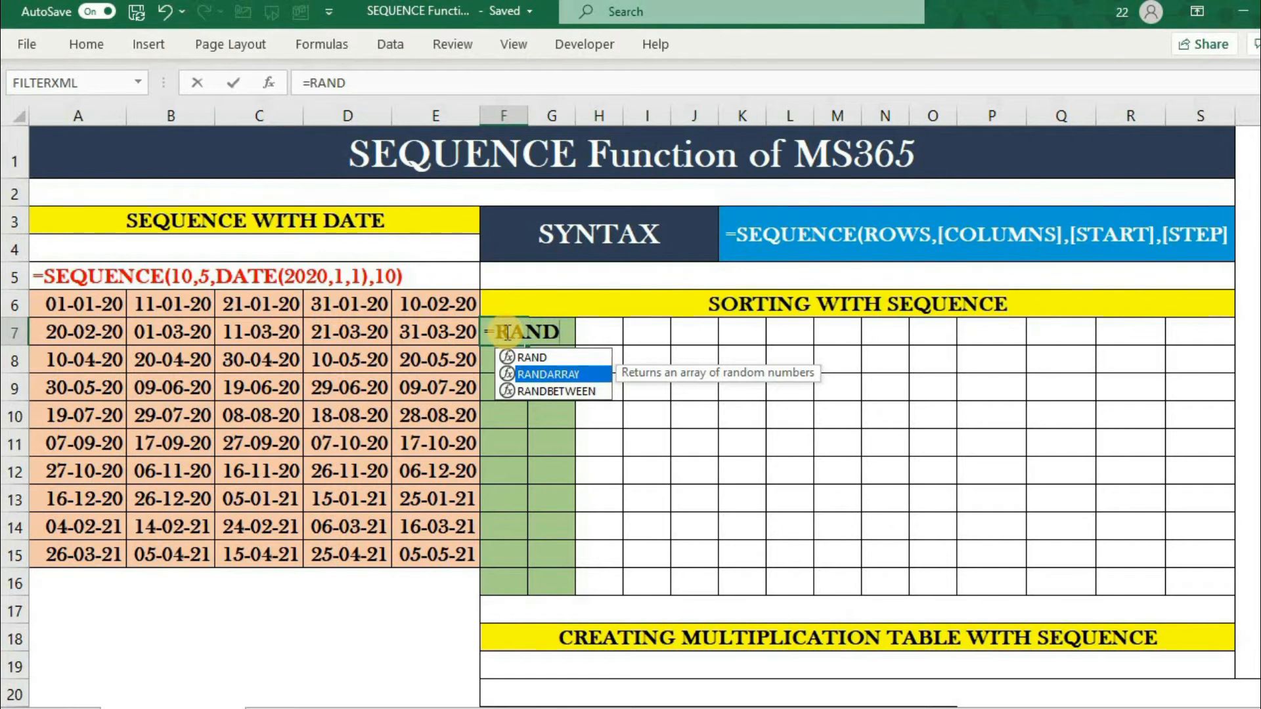
pyautogui.press('Tab')
pyautogui.write('10,')
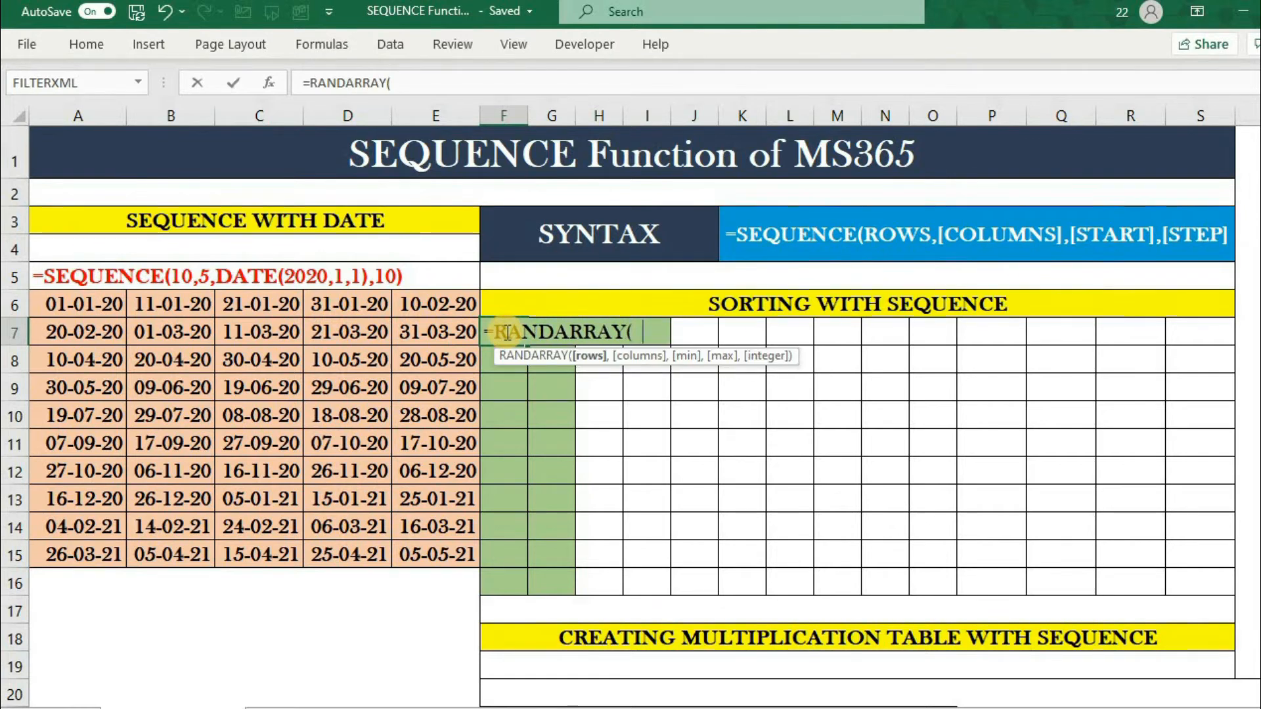
pyautogui.write('1,50,')
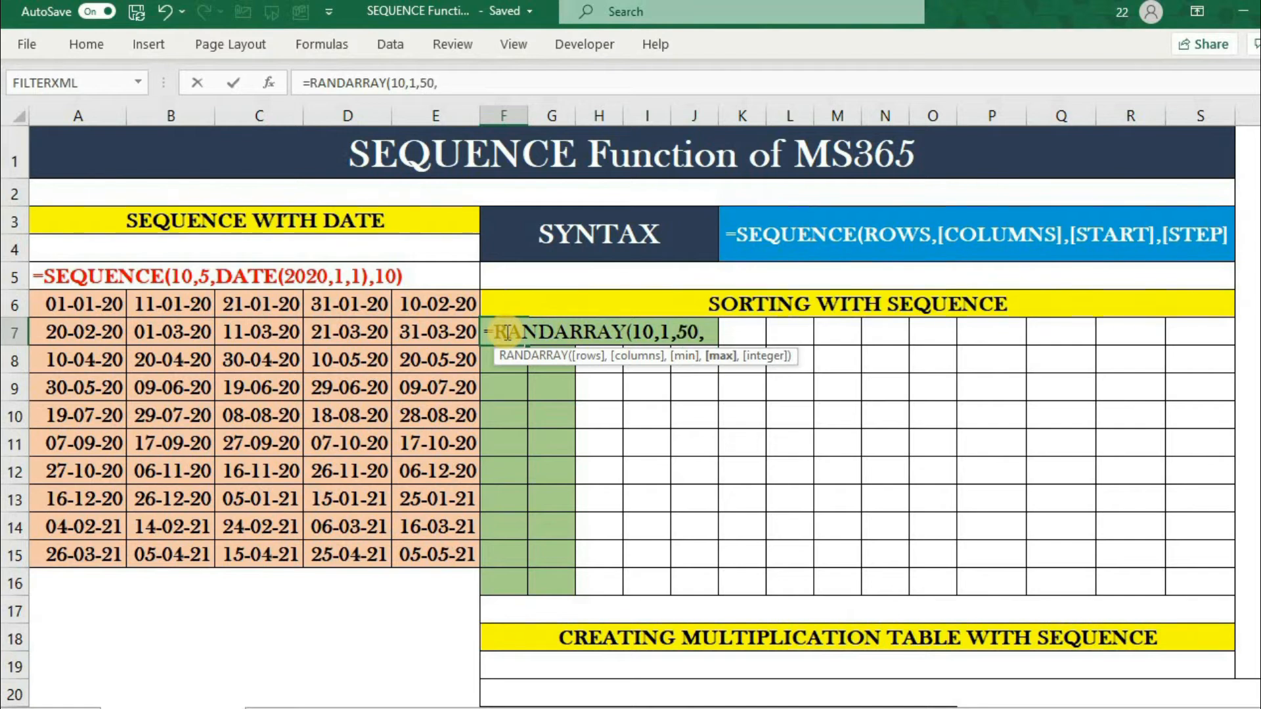
pyautogui.write('150')
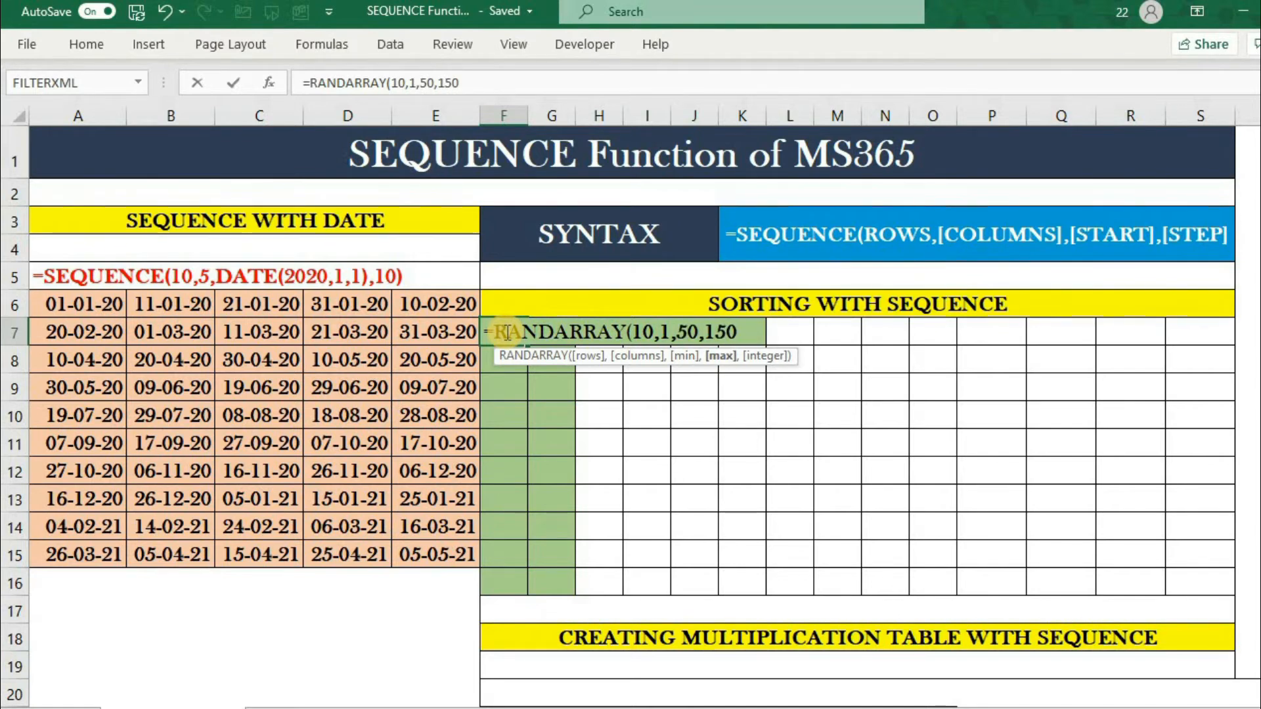
pyautogui.write(',')
pyautogui.press('Down')
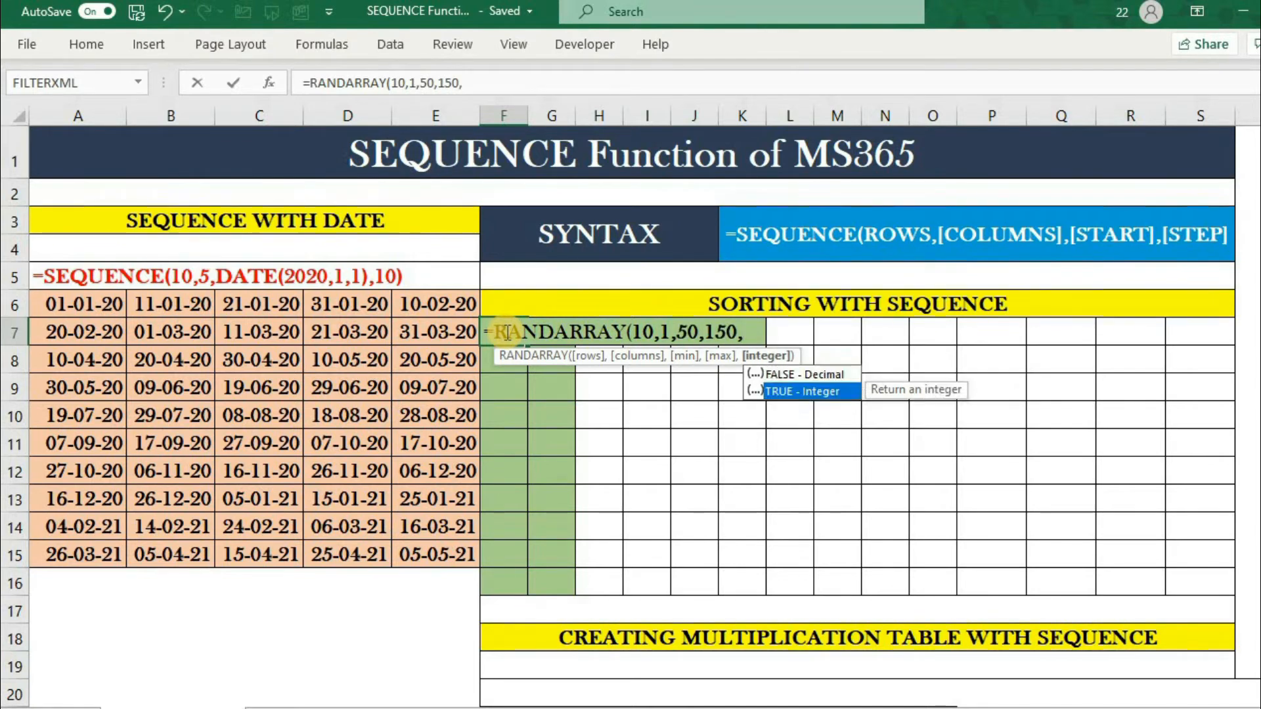
pyautogui.press('Tab')
pyautogui.write(')')
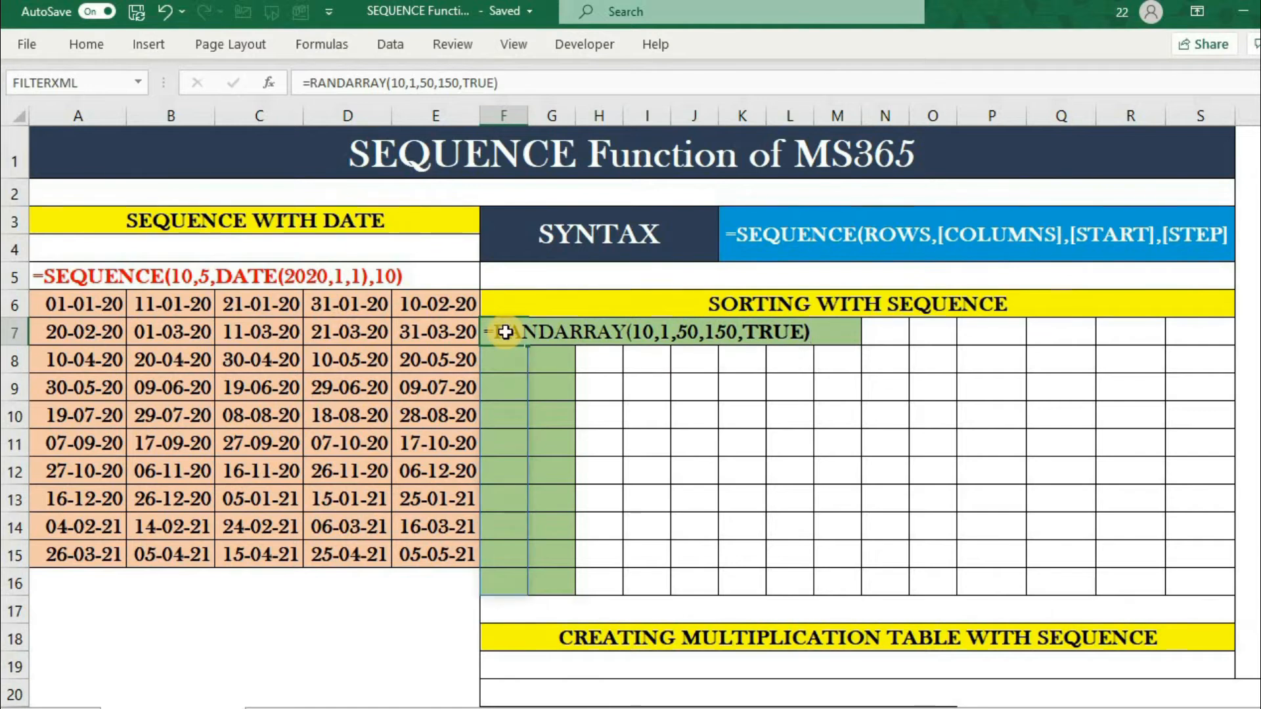
pyautogui.press('Return')
# - Copy the random numbers in F7:F16 and paste them over themselves with the Values and number formats option
pyautogui.click(506, 331)
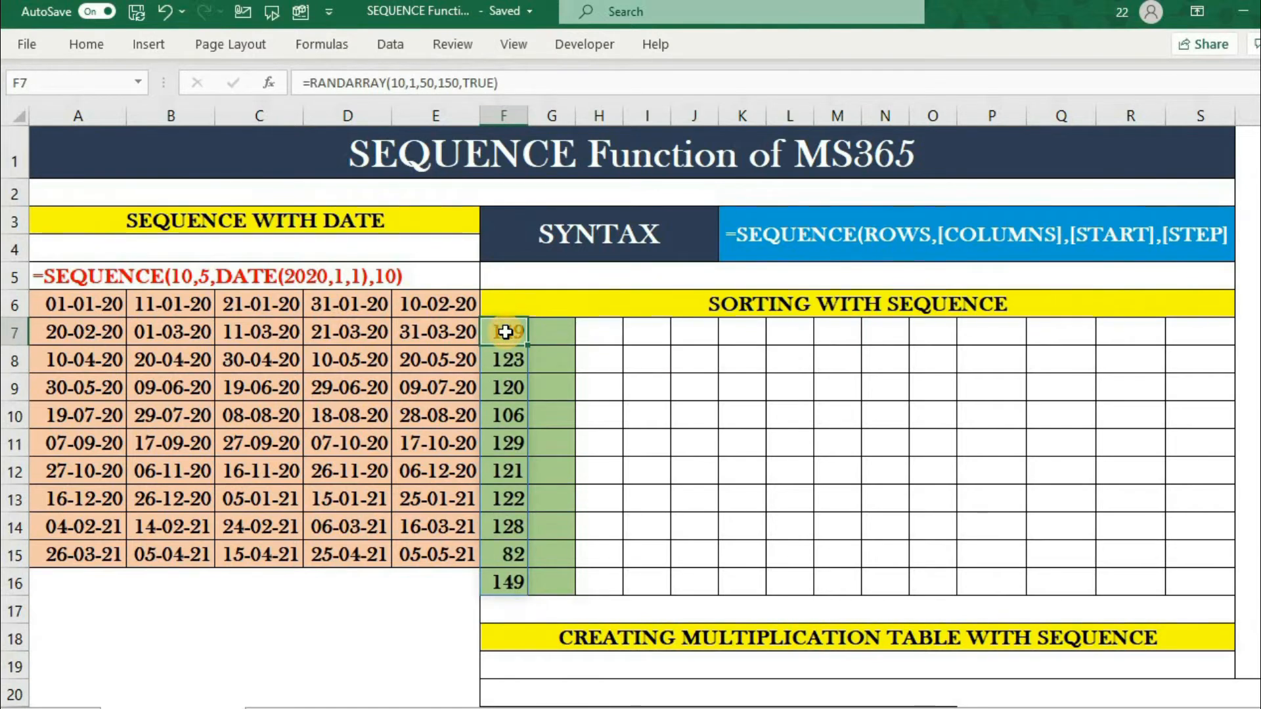
pyautogui.hotkey('ctrl', 'shift', 'Down')
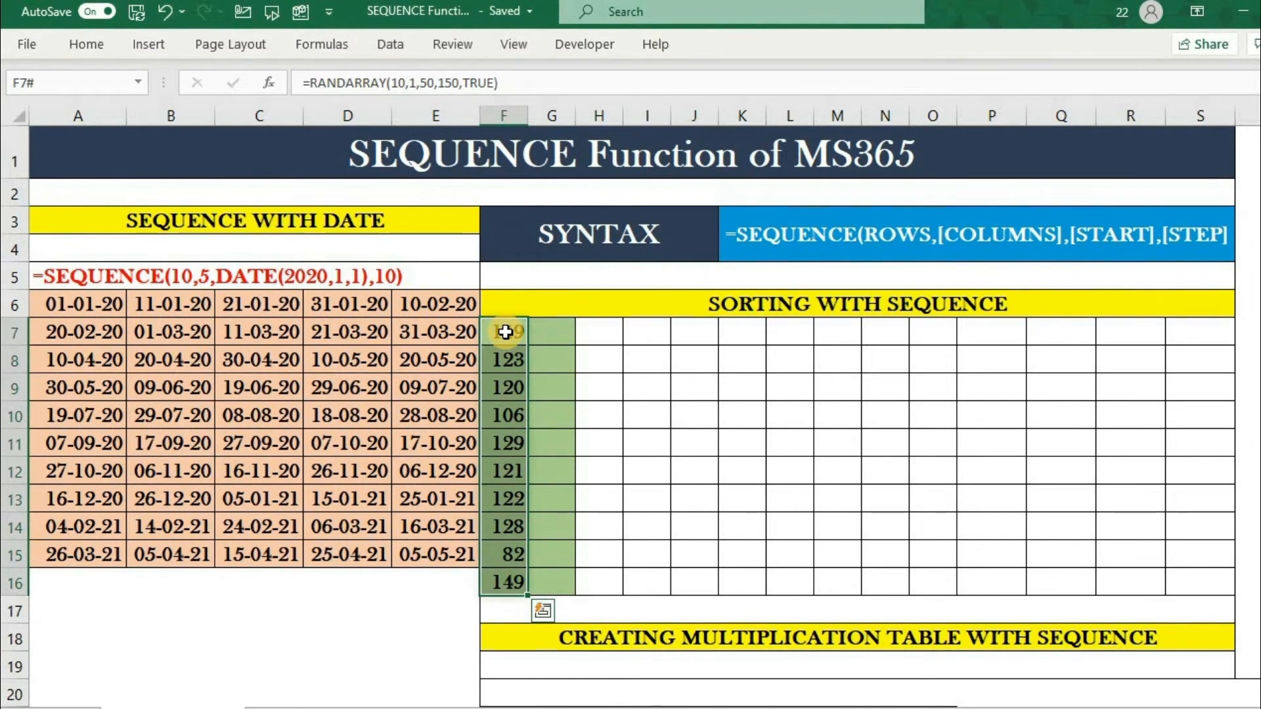
pyautogui.hotkey('ctrl', 'c')
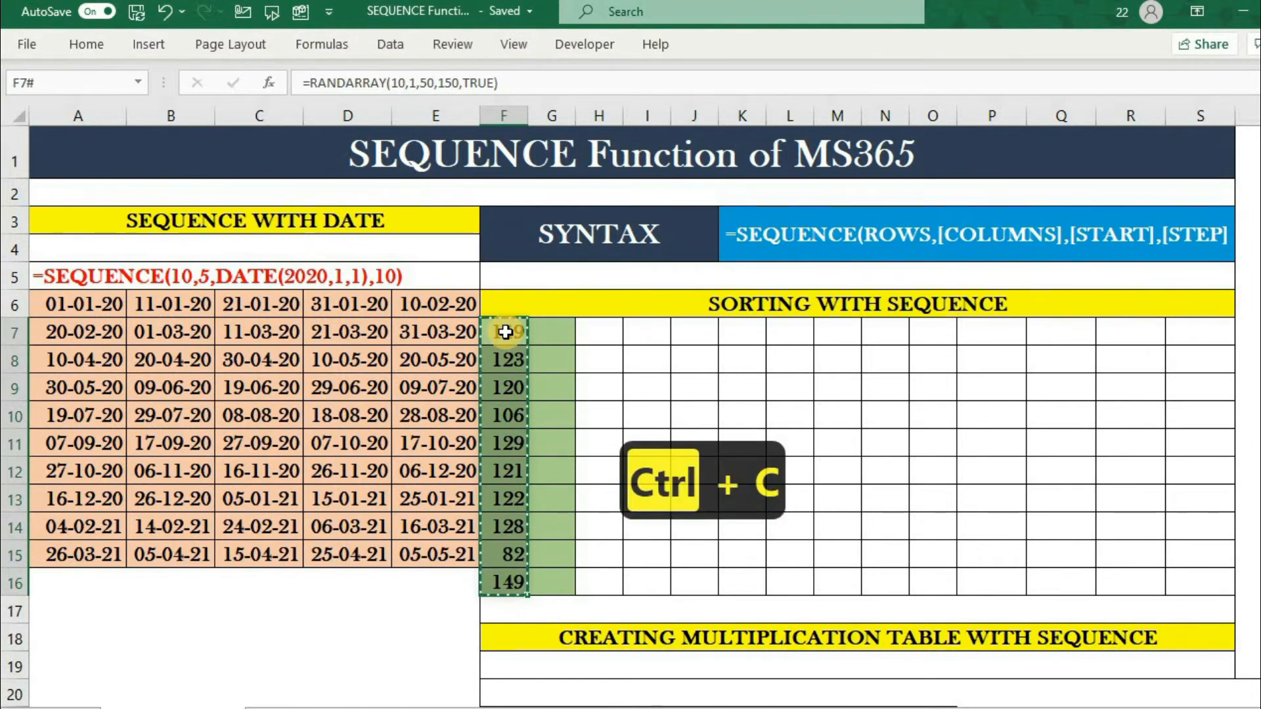
pyautogui.click(505, 333)
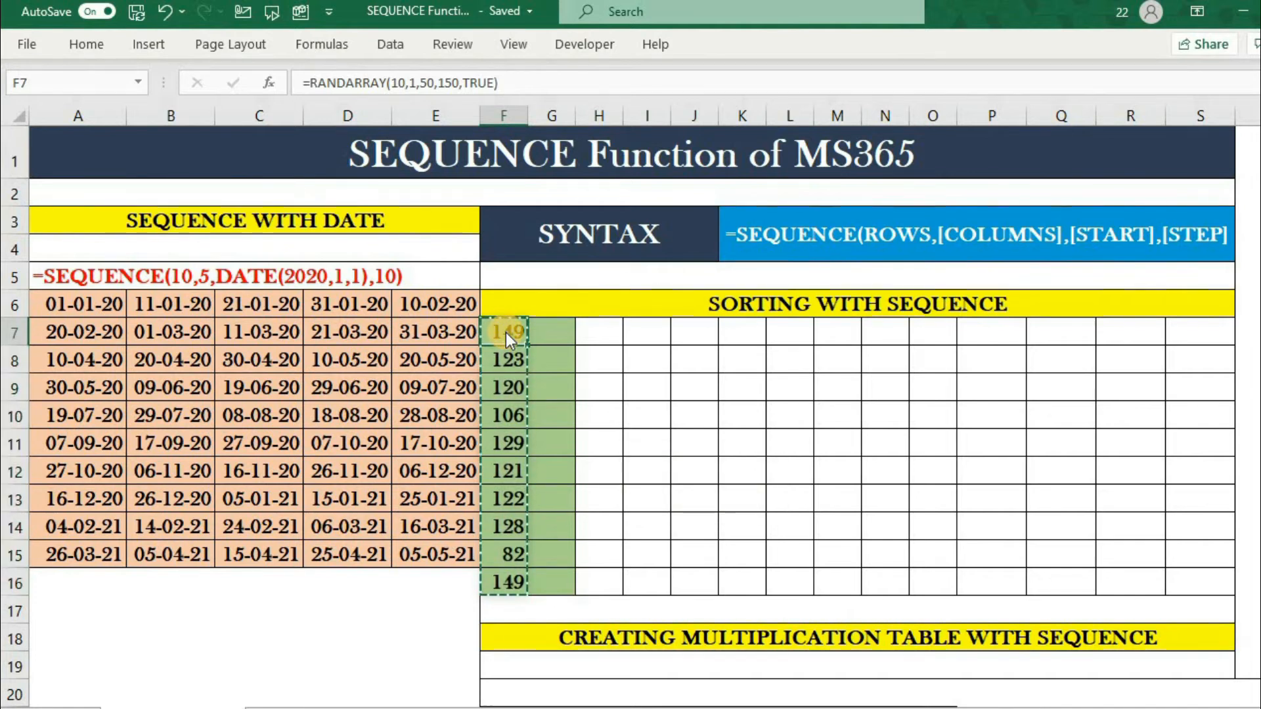
pyautogui.hotkey('ctrl', 'alt', 'v')
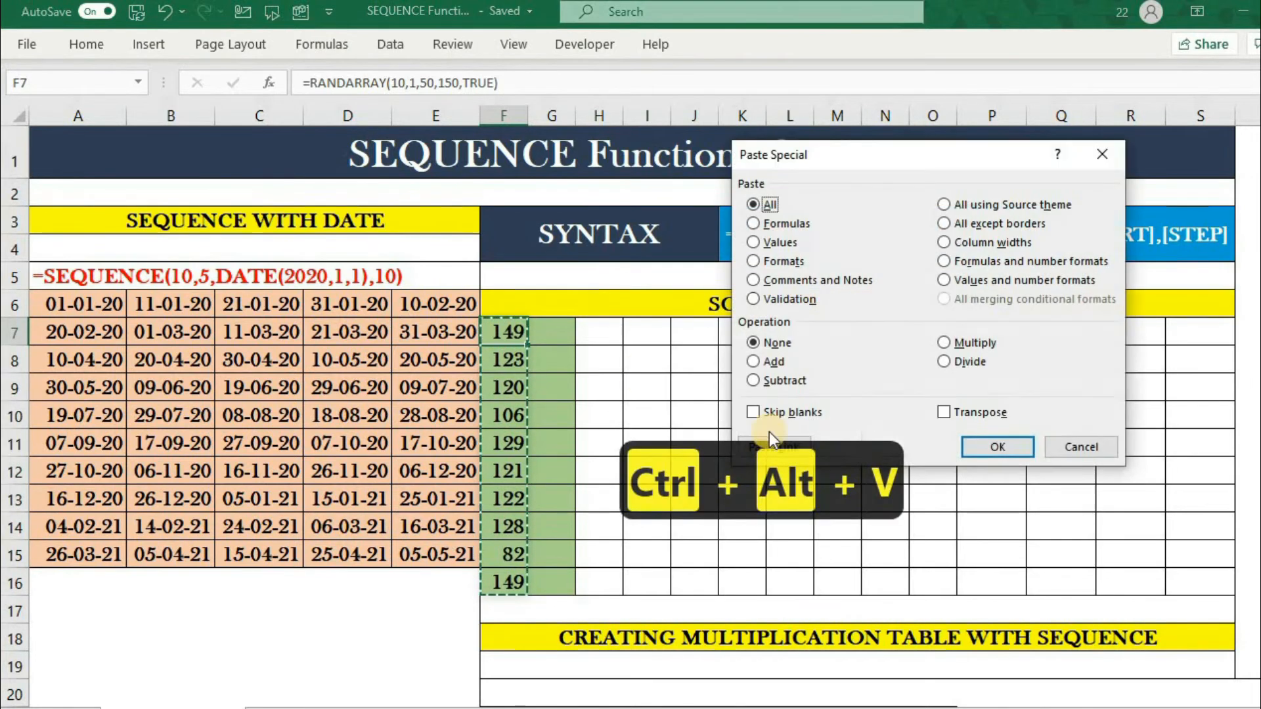
pyautogui.click(952, 279)
pyautogui.click(986, 451)
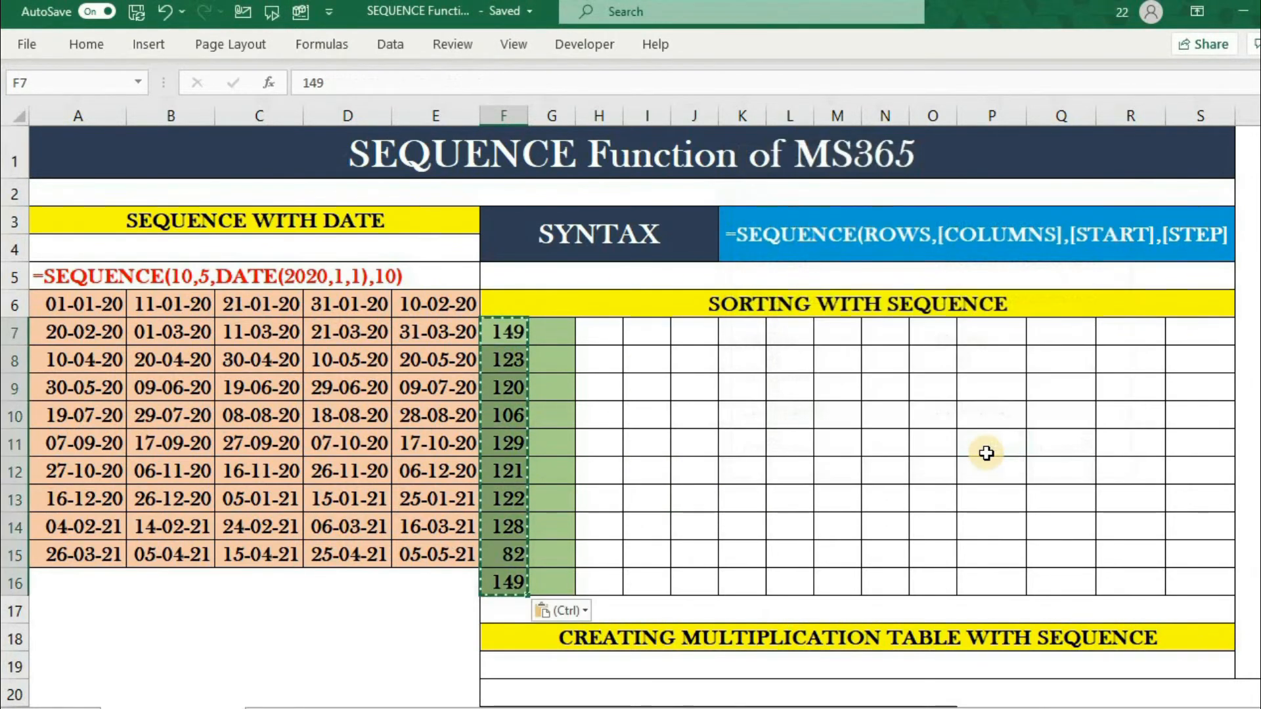
pyautogui.click(506, 390)
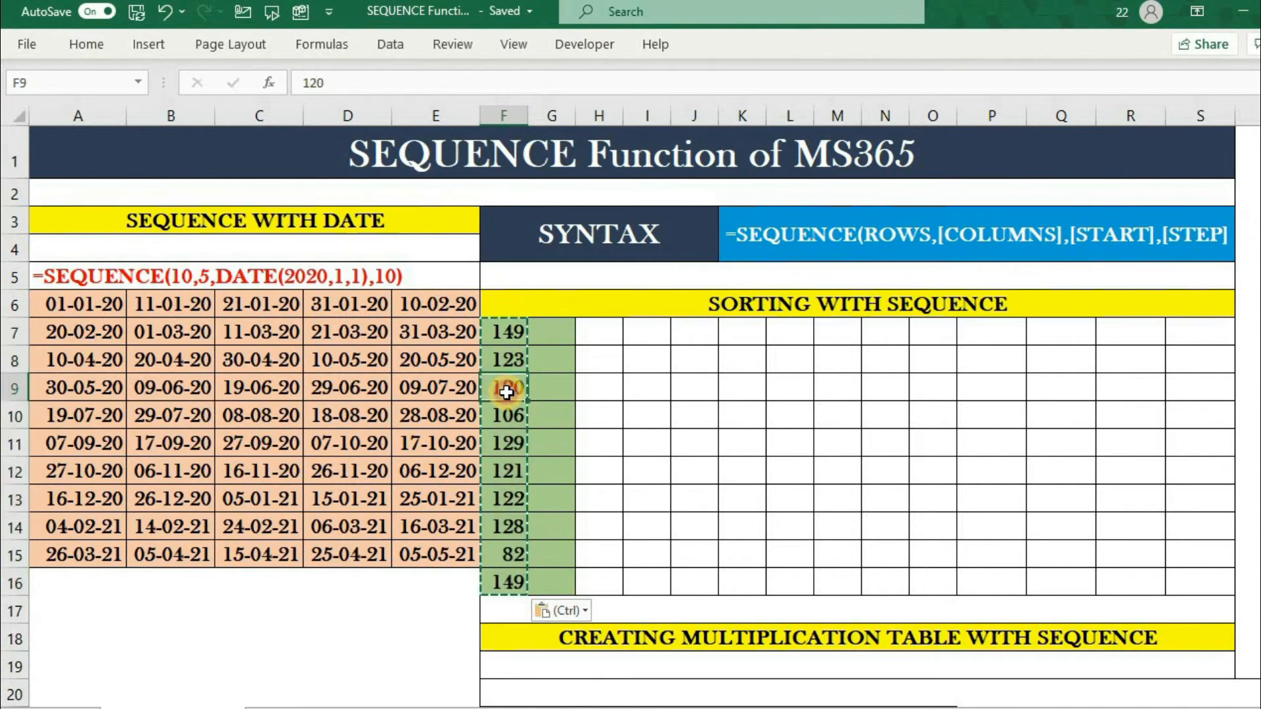
# - Begin a LET formula in G7 that defines the name LIST as the absolute range $F$7:$F$16
pyautogui.click(549, 341)
pyautogui.write('=')
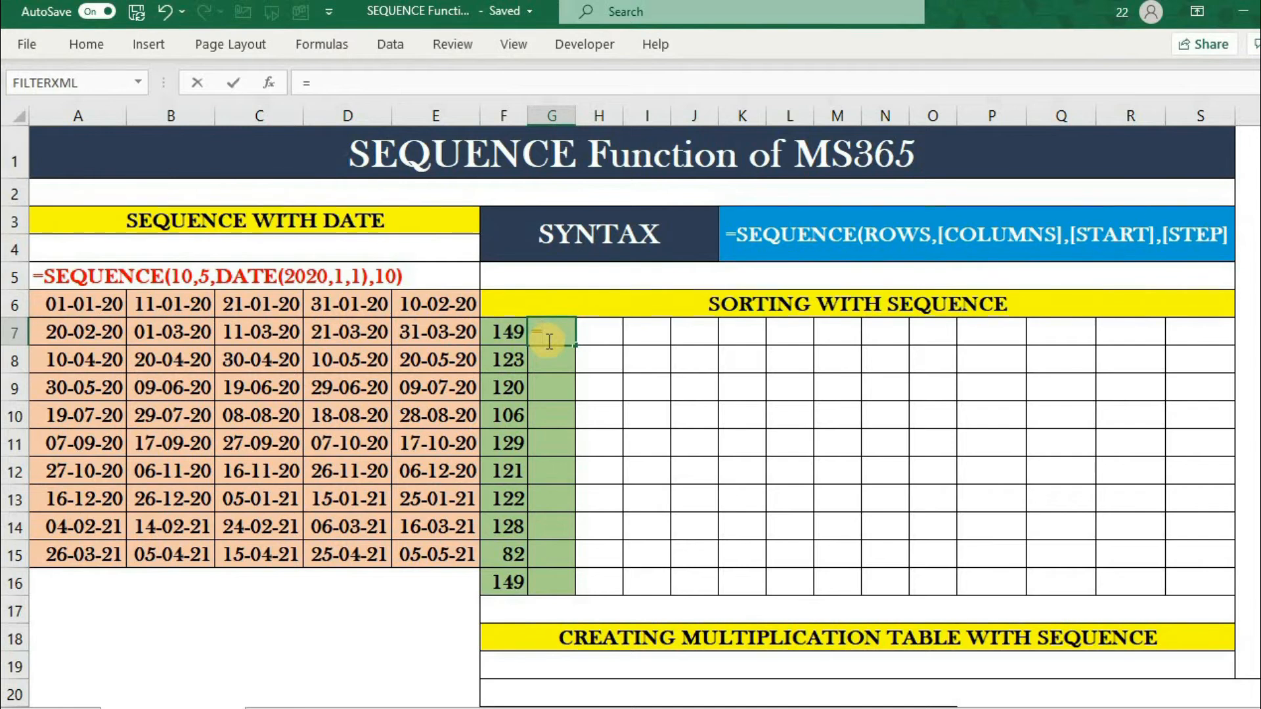
pyautogui.write('LET')
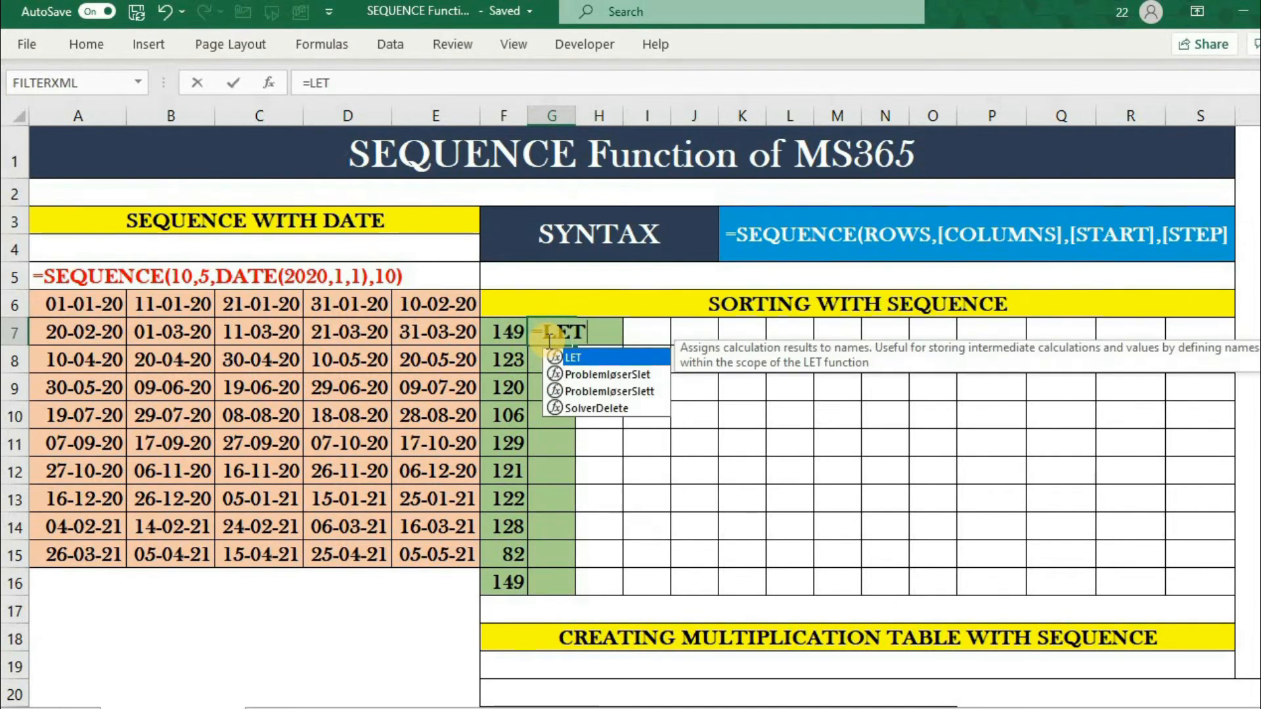
pyautogui.write('(LIST')
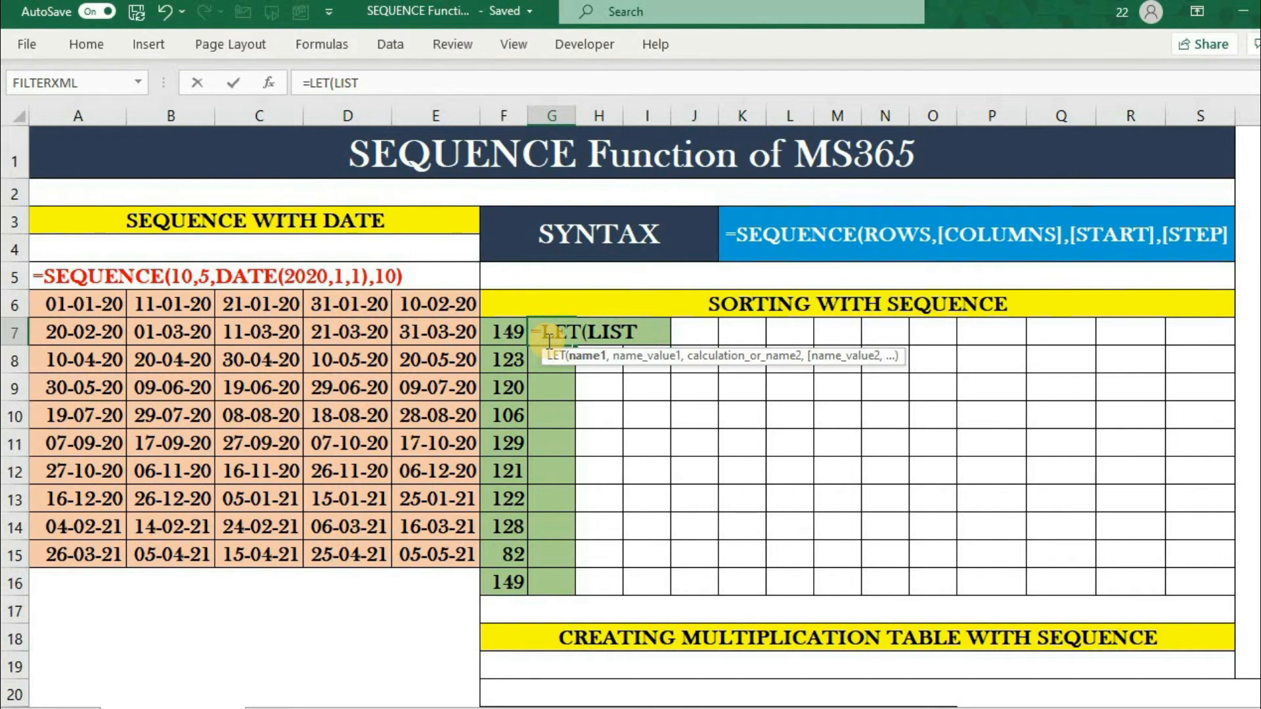
pyautogui.write(',')
pyautogui.click(504, 331)
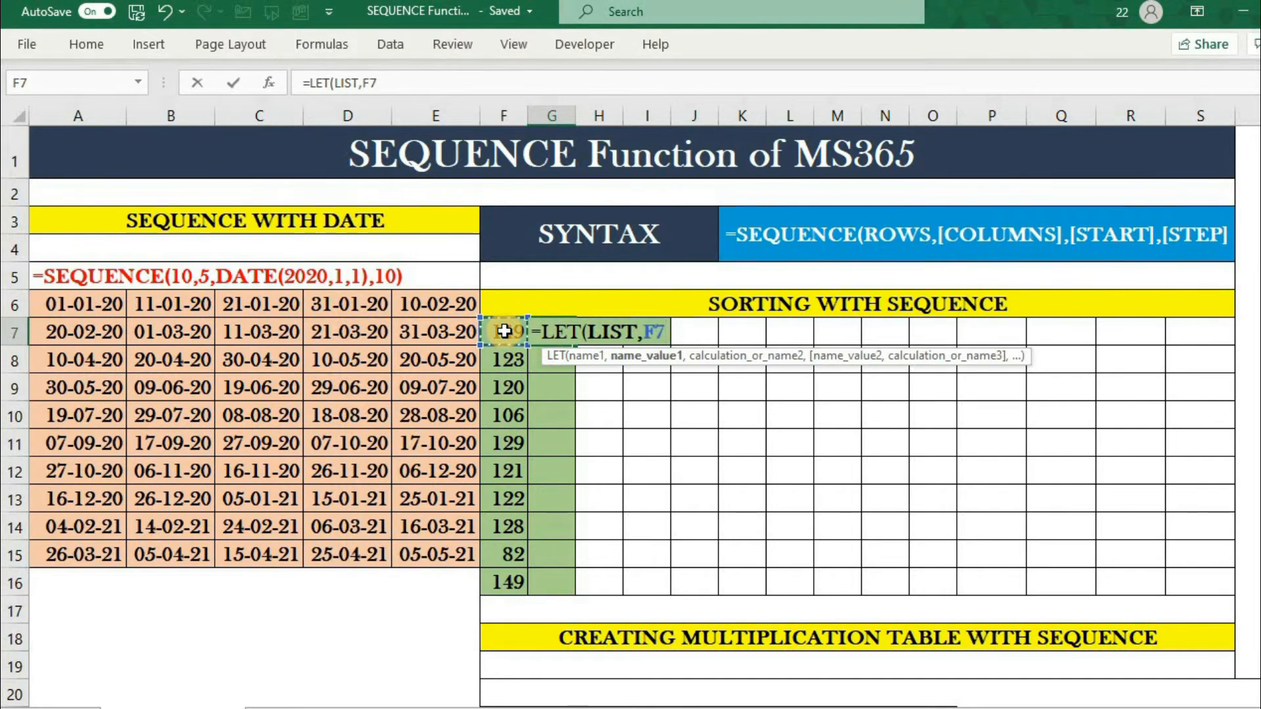
pyautogui.hotkey('ctrl', 'shift', 'Down')
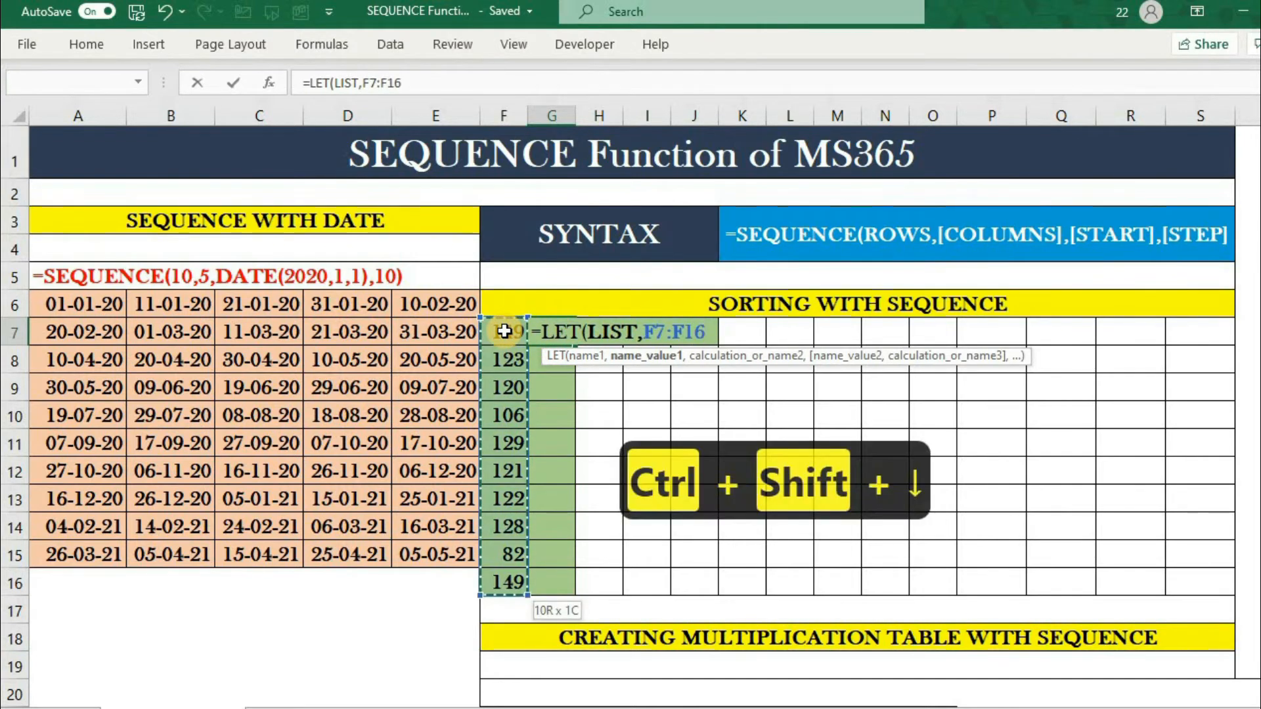
pyautogui.press('F4')
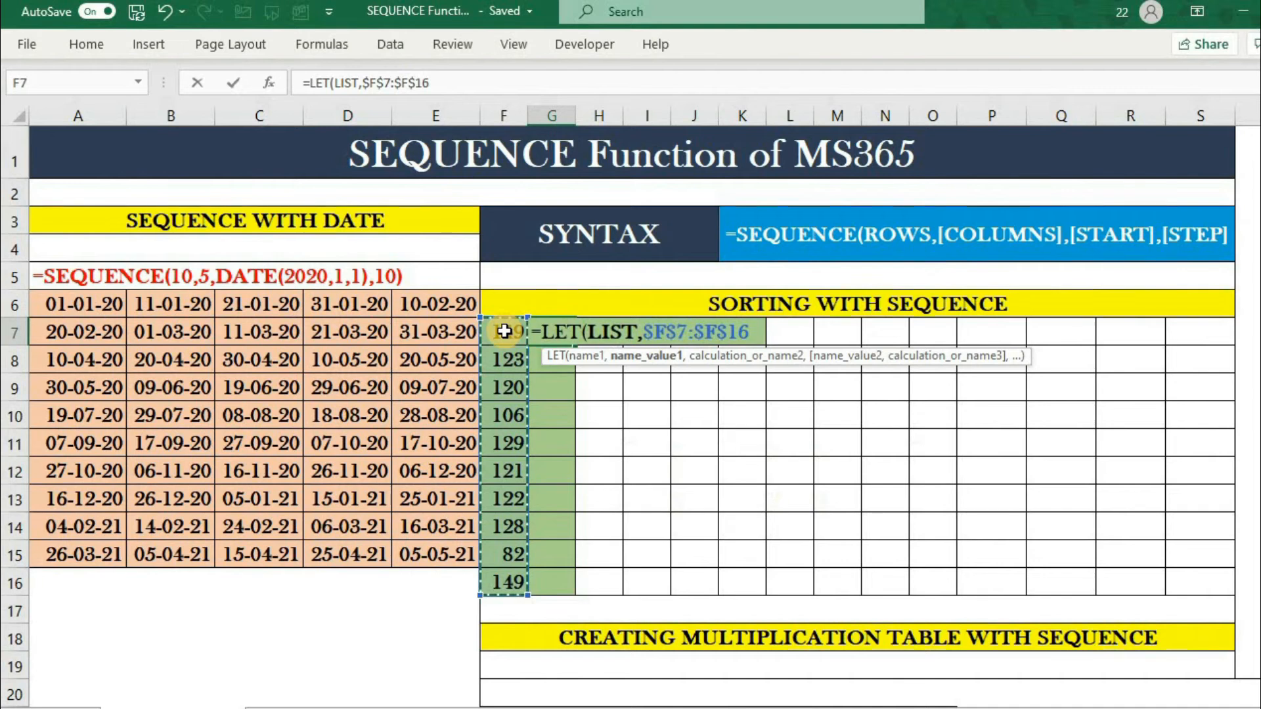
pyautogui.write(',')
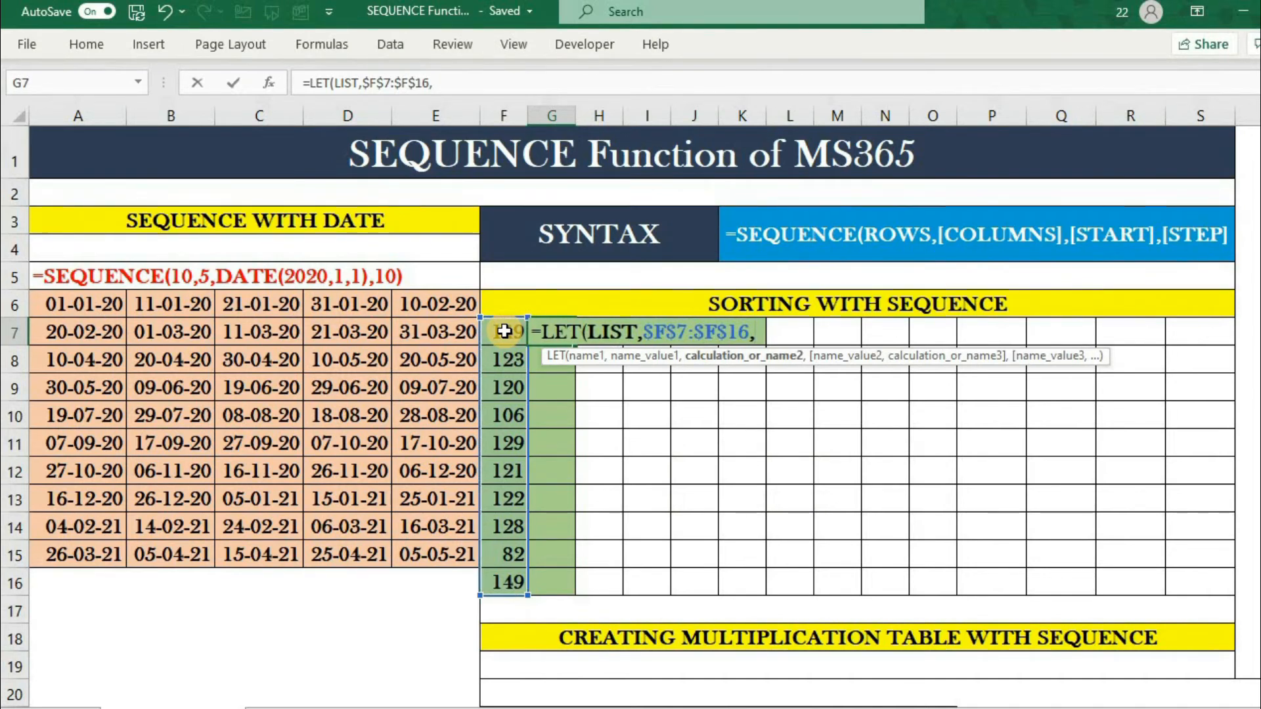
# - Add a second name SERIES to the LET formula, defined as SEQUENCE(10)
pyautogui.write('SE')
pyautogui.press('BackSpace')
pyautogui.press('BackSpace')
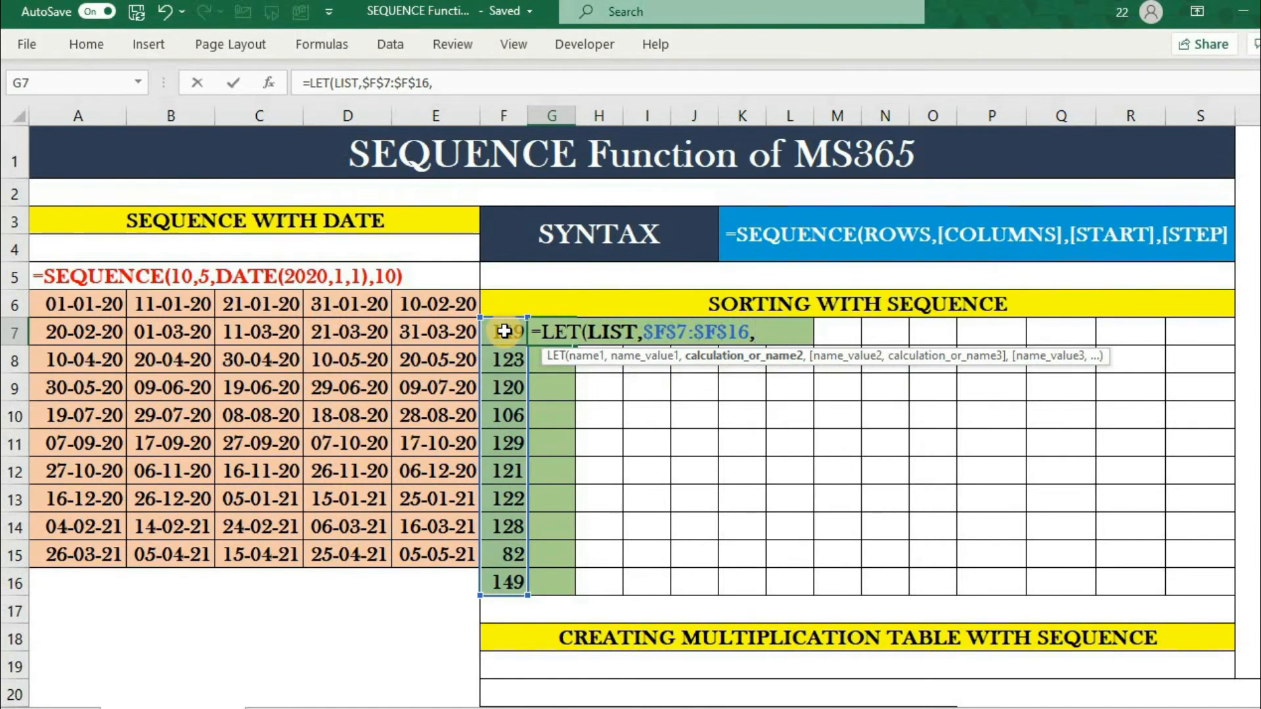
pyautogui.write('SERIES')
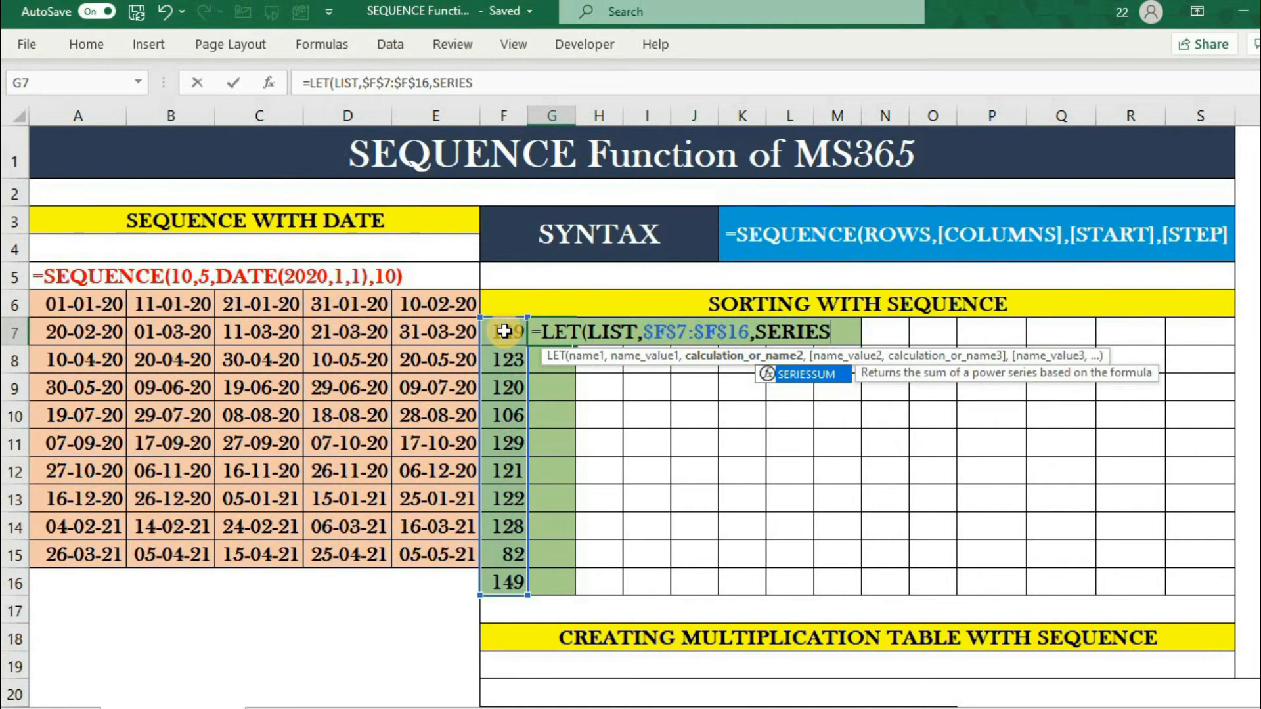
pyautogui.write(',')
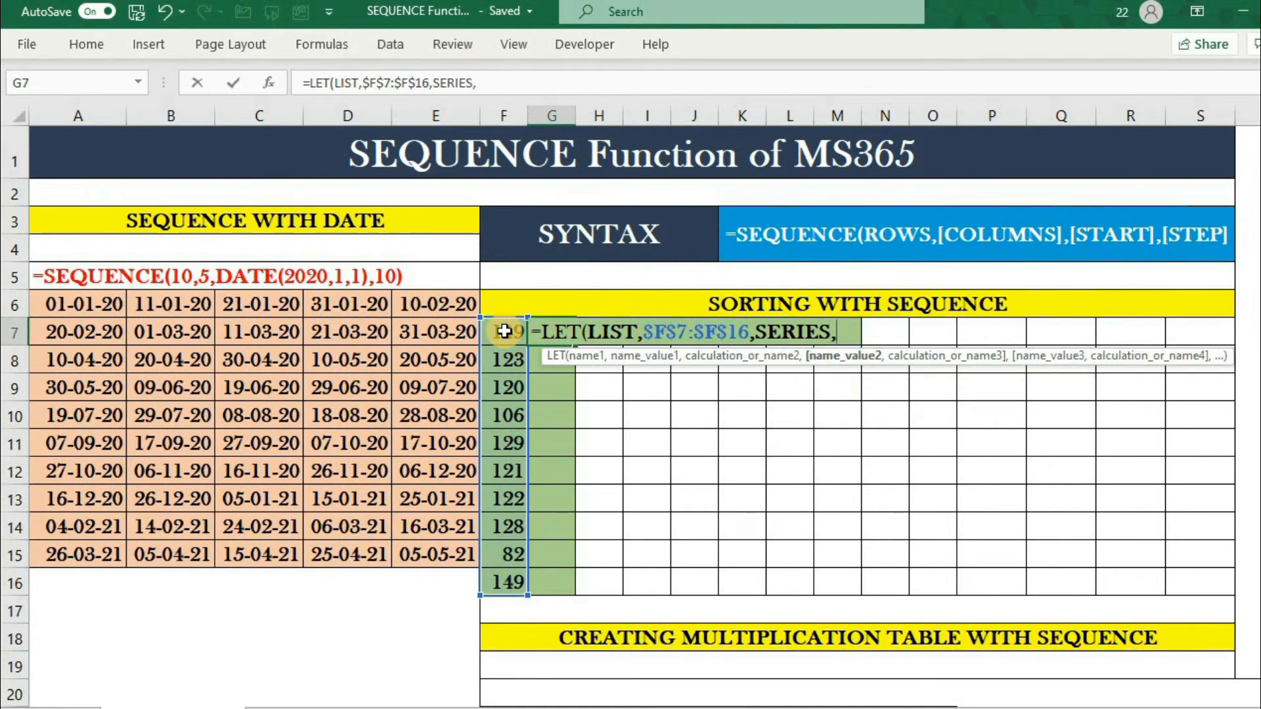
pyautogui.write('SEQUENCE(')
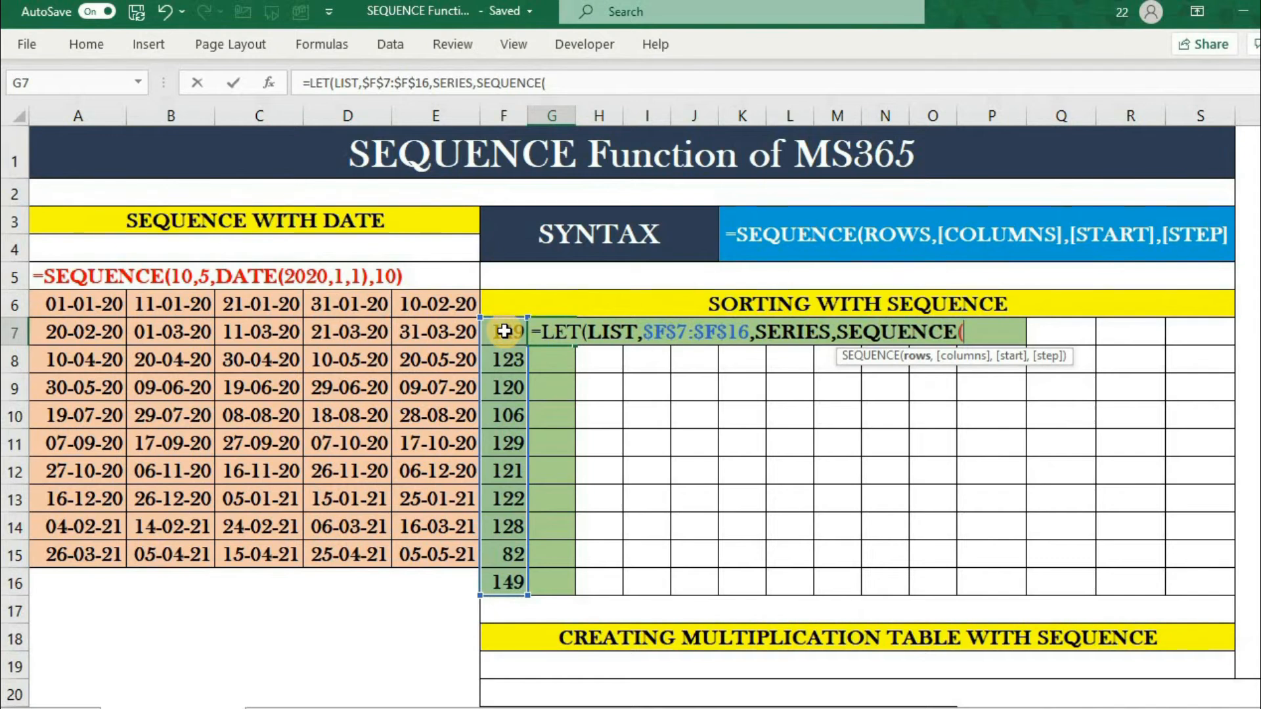
pyautogui.write('10,1,')
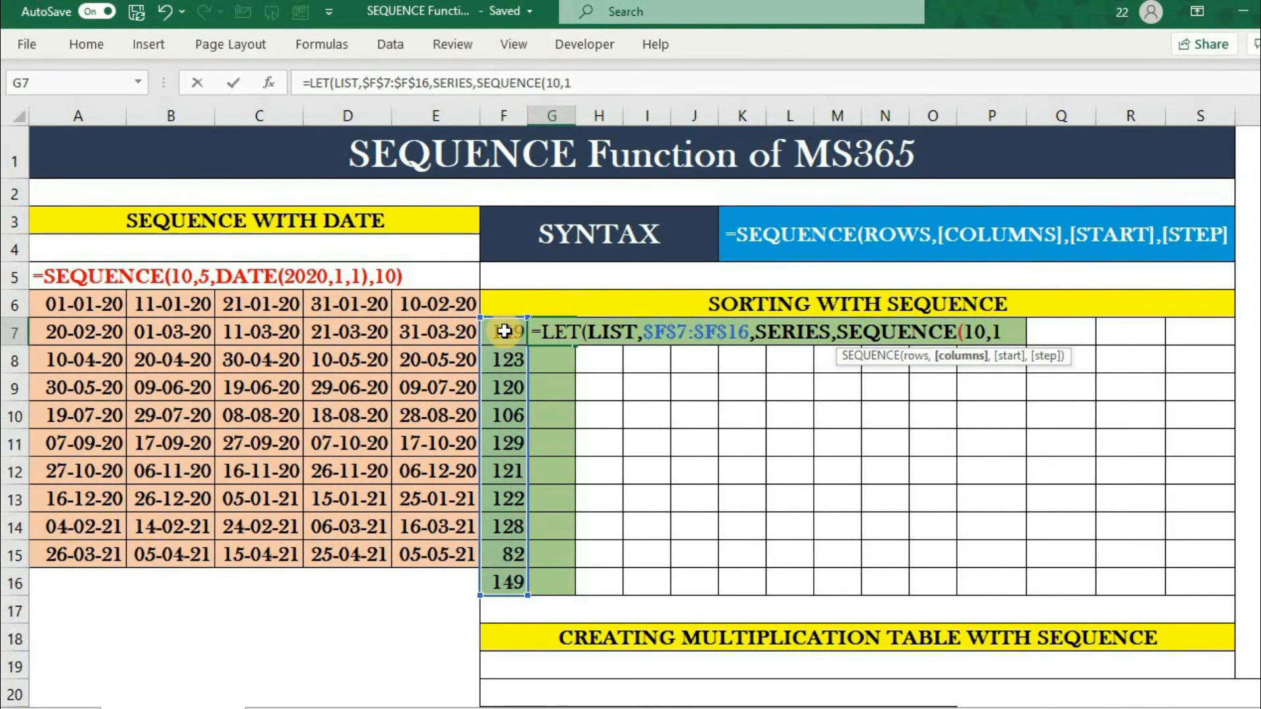
pyautogui.press('BackSpace')
pyautogui.press('BackSpace')
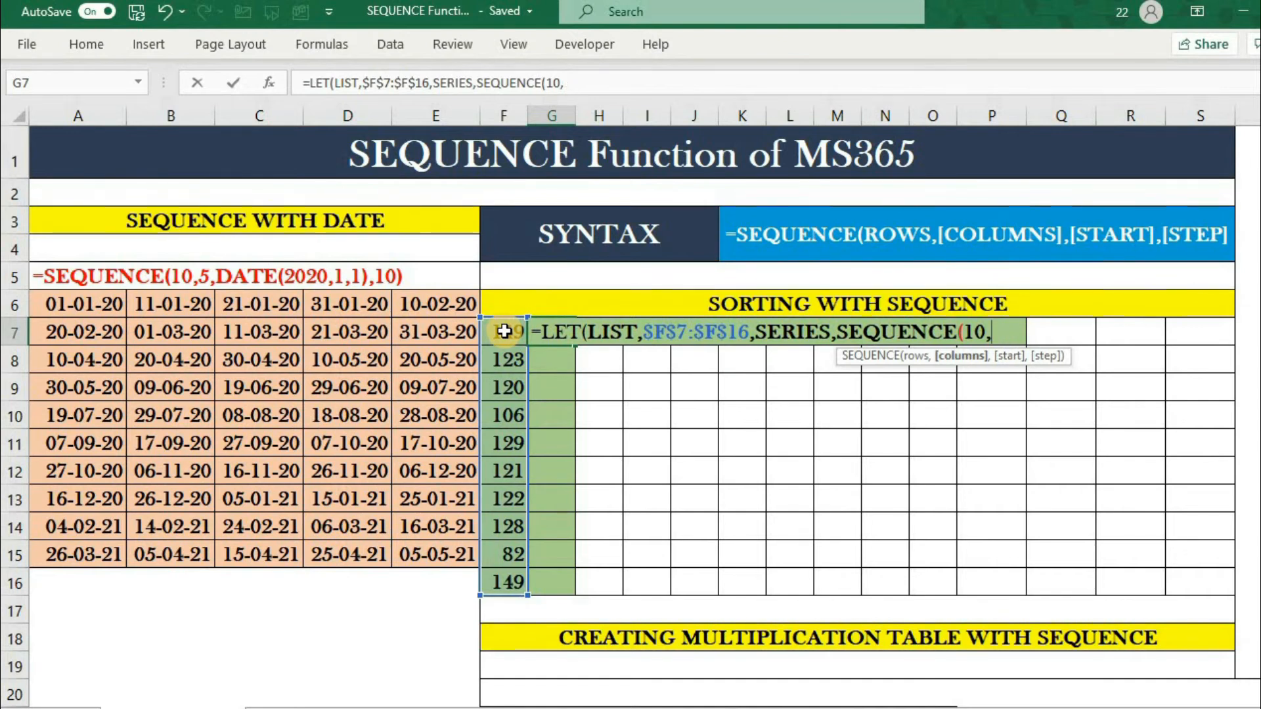
pyautogui.press('BackSpace')
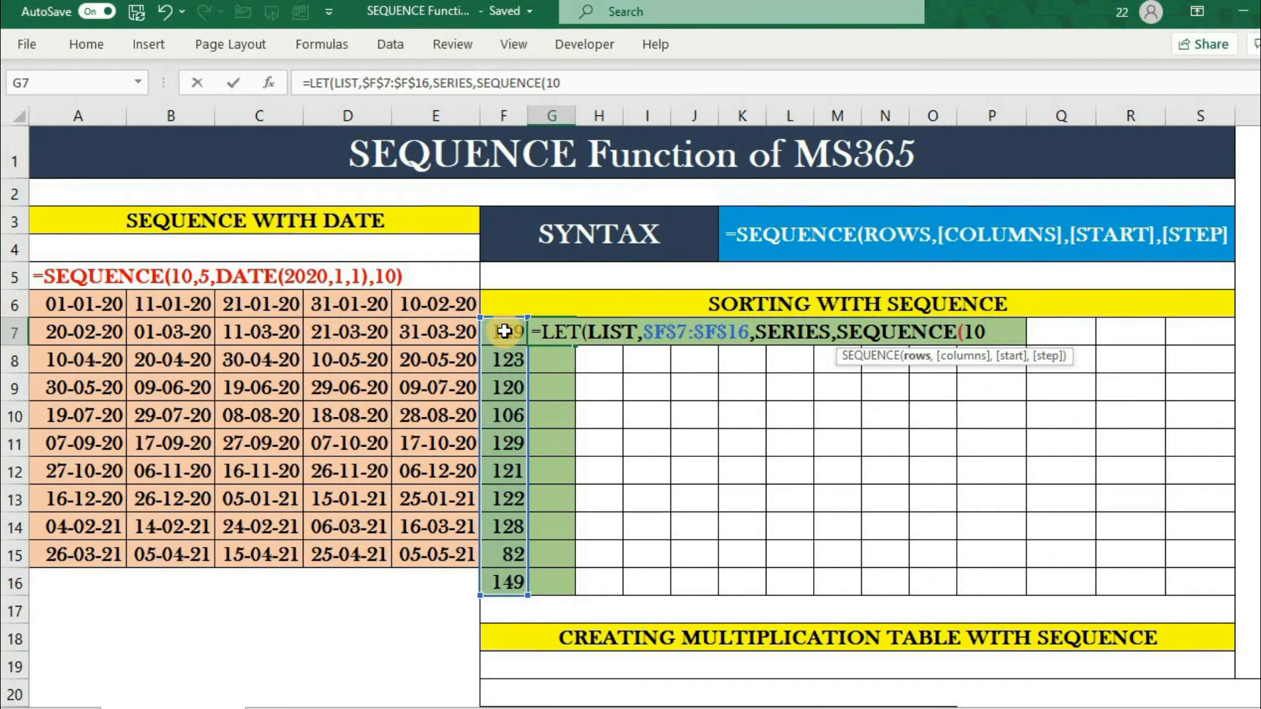
pyautogui.write(')')
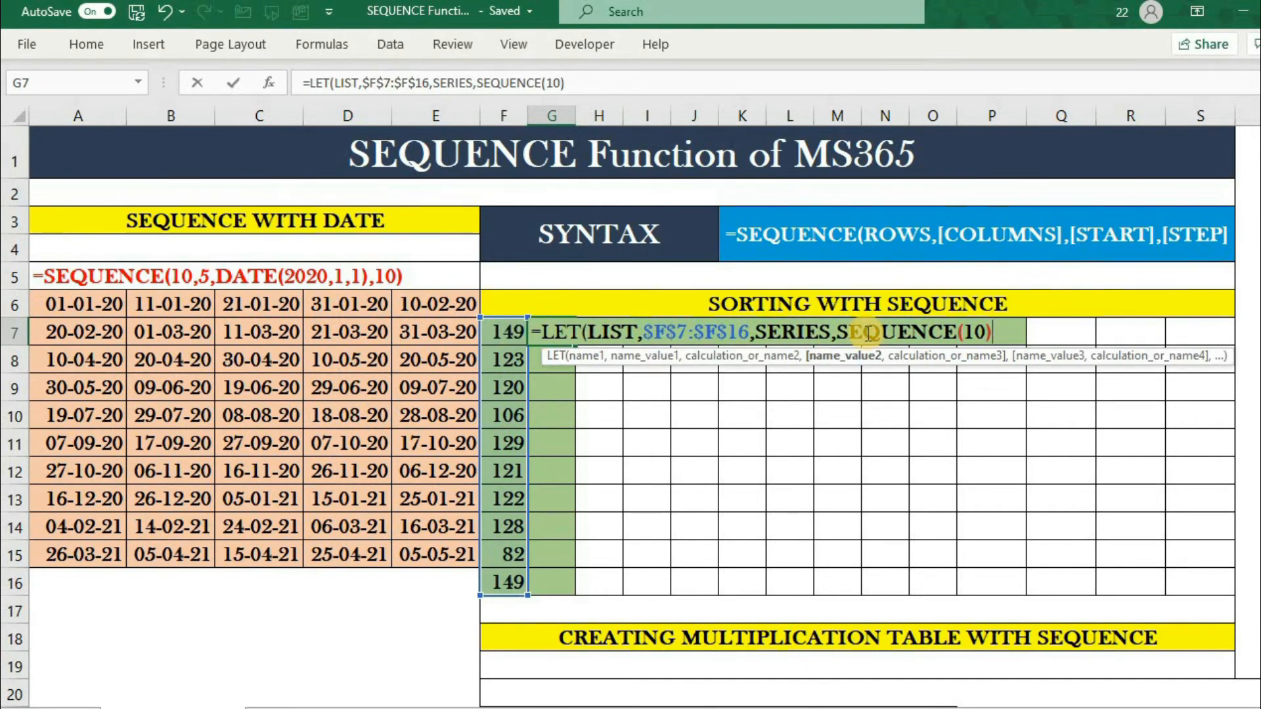
pyautogui.write(',')
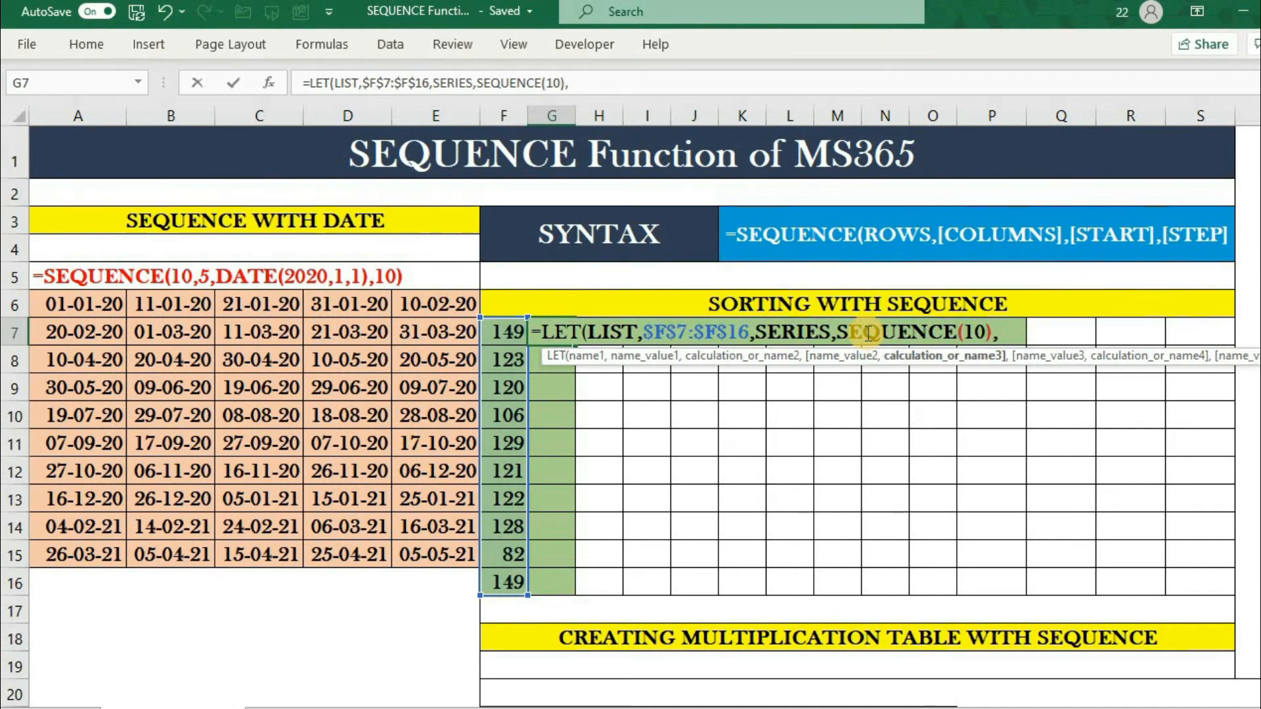
# - Complete the G7 formula with the calculation SMALL(LIST,SERIES) and enter it to sort the numbers in ascending order
pyautogui.write('SMALL')
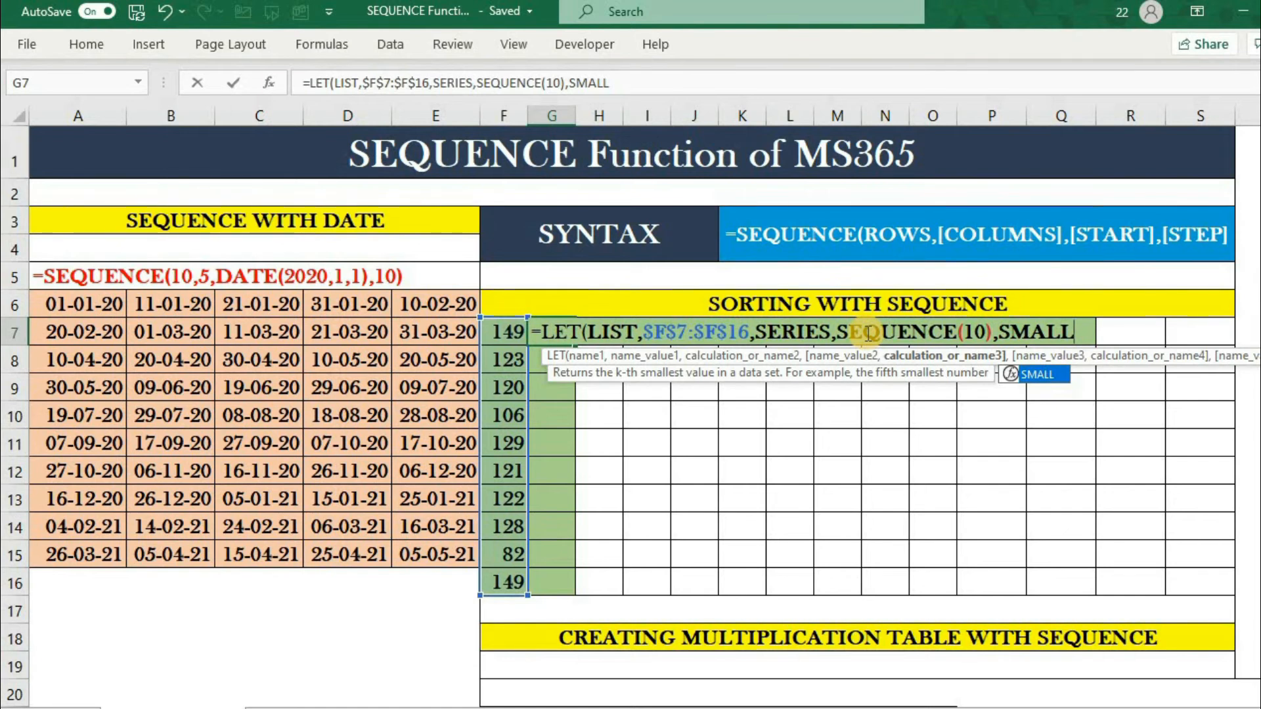
pyautogui.write('(')
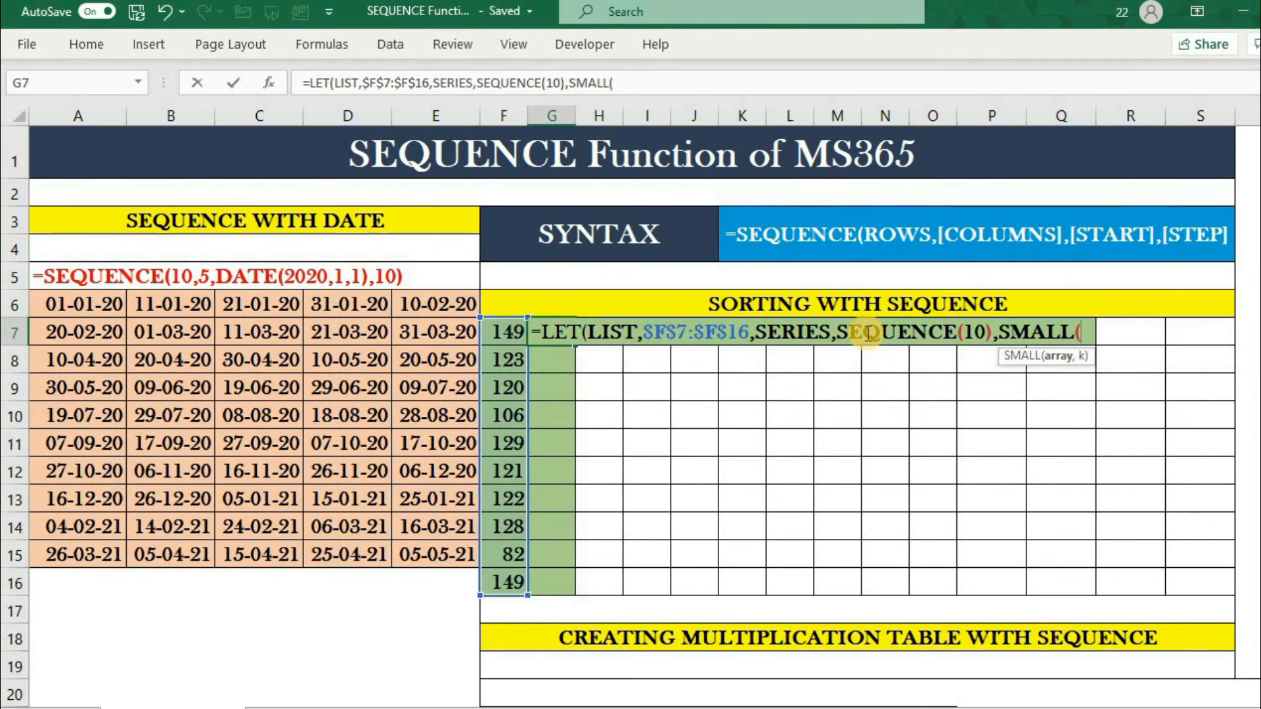
pyautogui.write('LIST,')
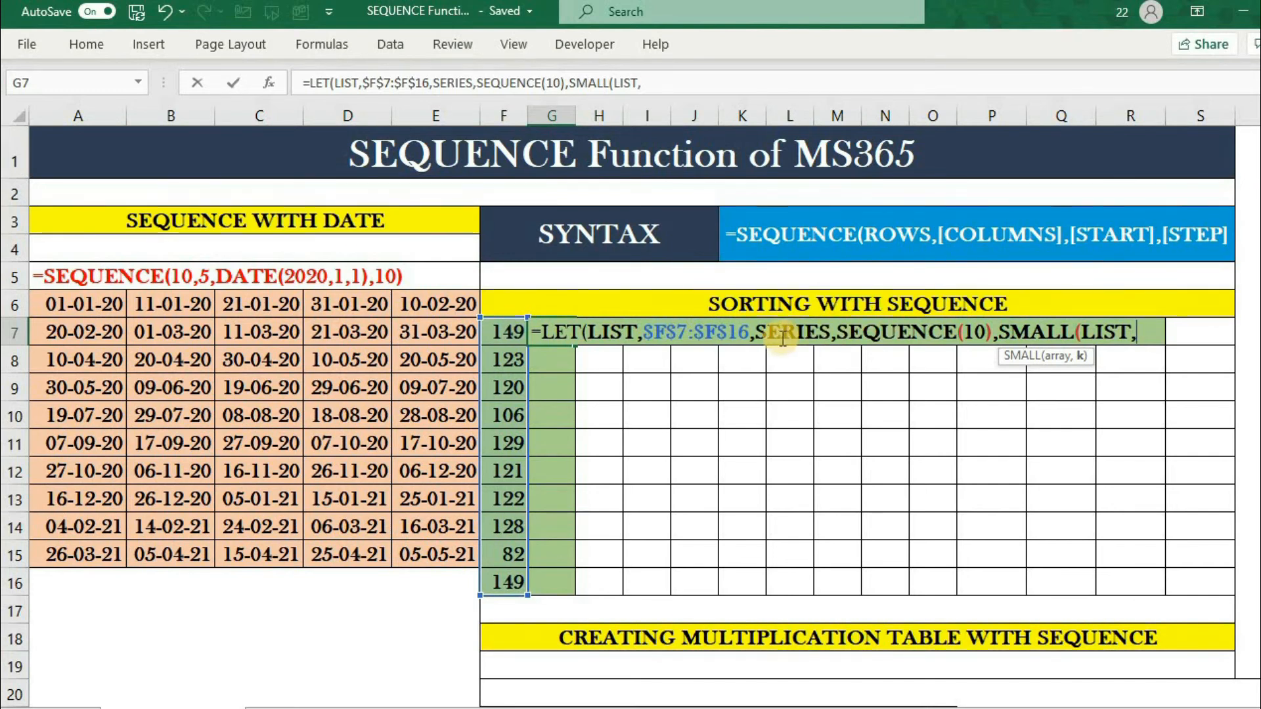
pyautogui.write('SER')
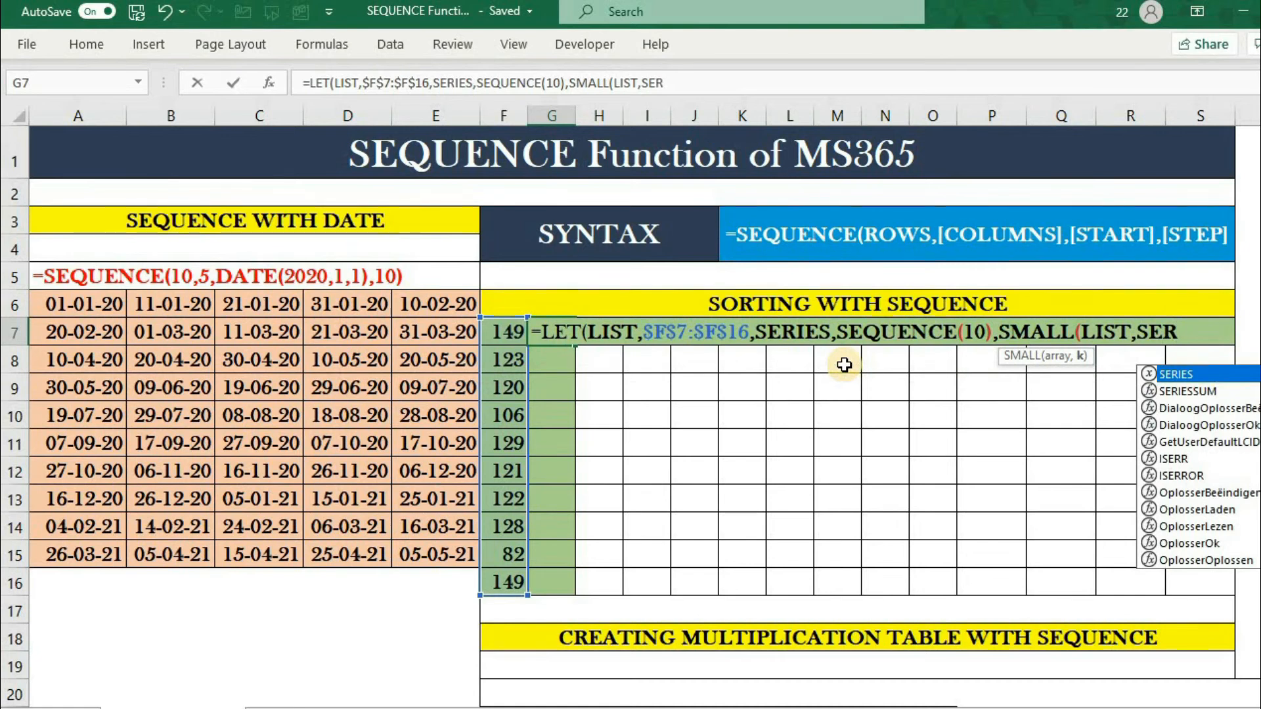
pyautogui.press('Tab')
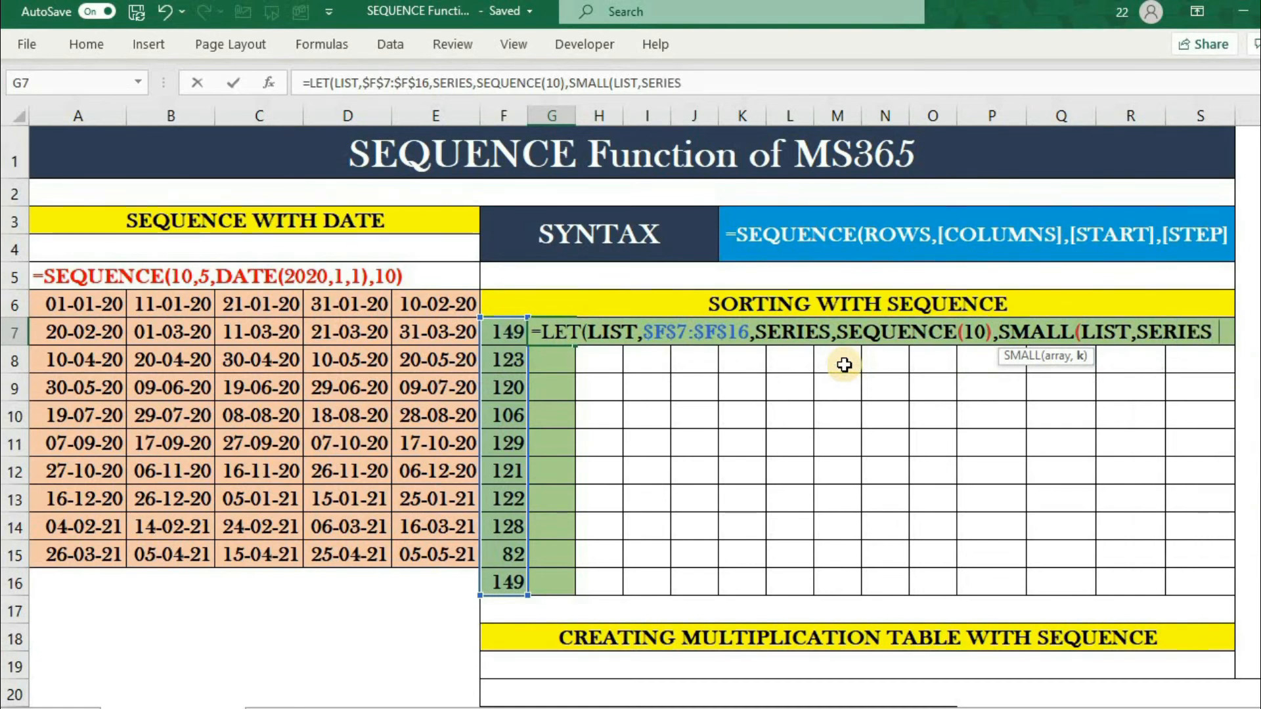
pyautogui.write('))')
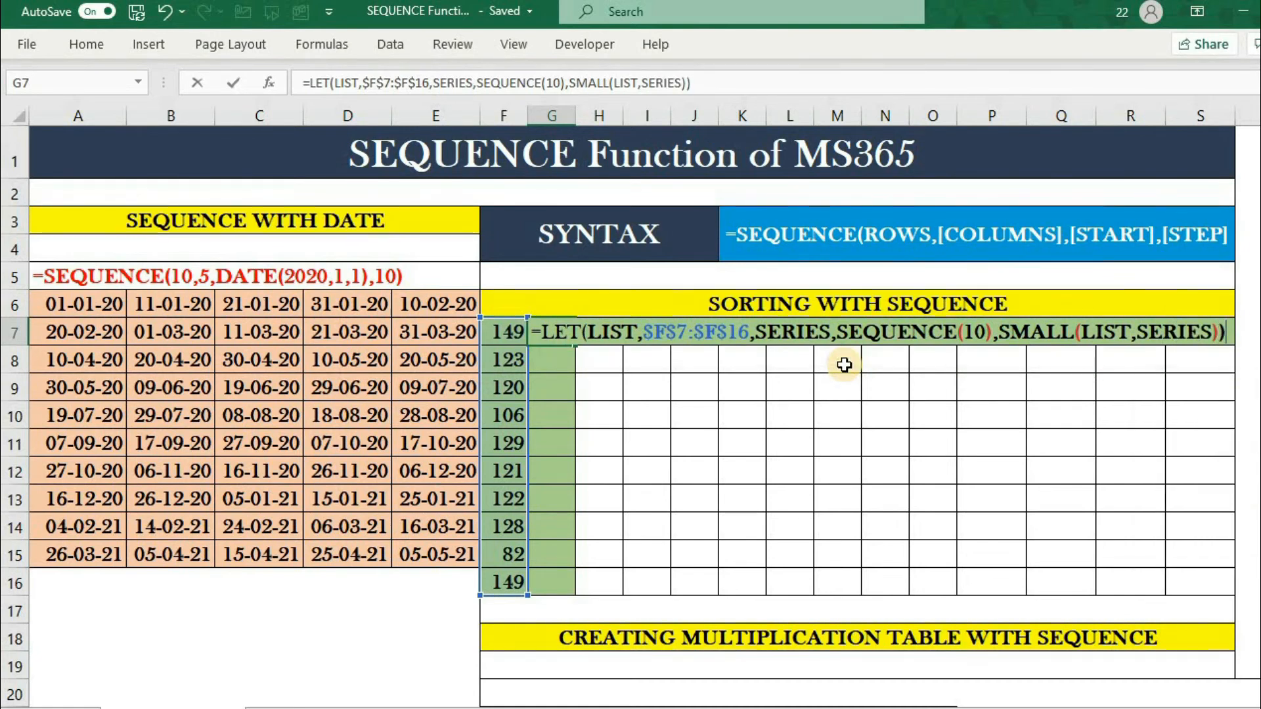
pyautogui.press('Return')
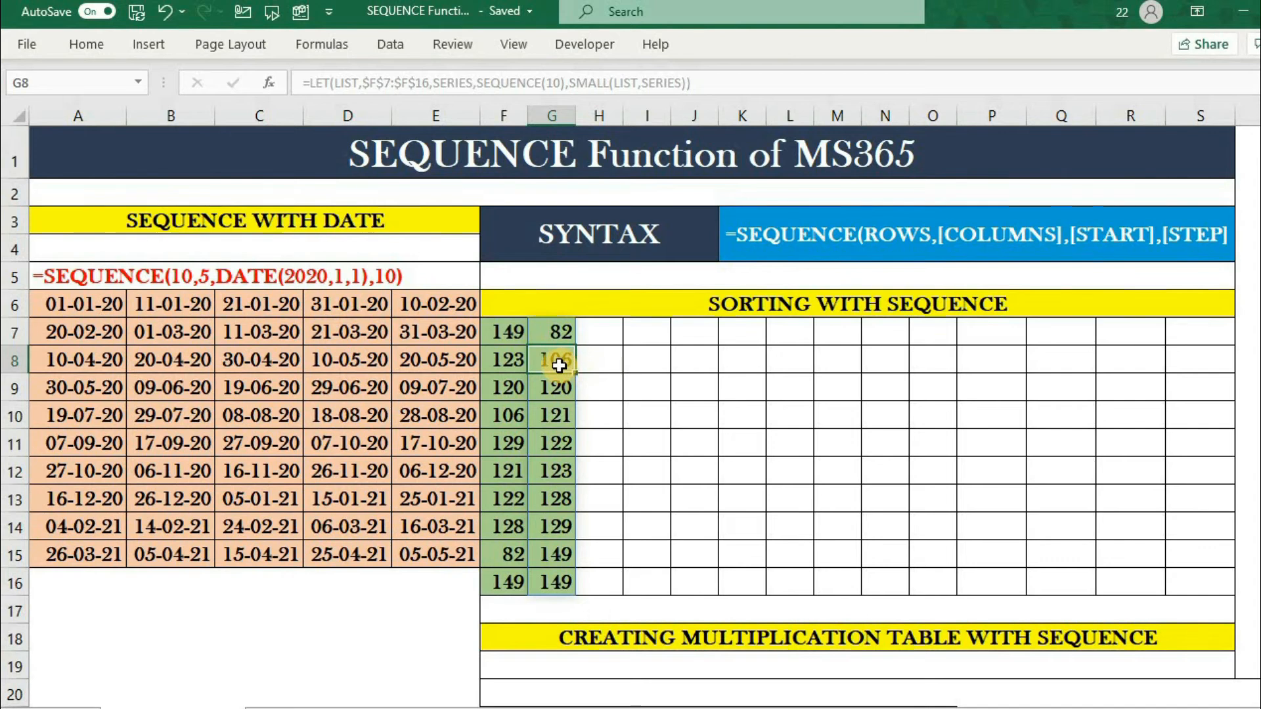
# - Enter =SEQUENCE(1,10,11,1) in F21, the first cell of the multiplication table grid
pyautogui.scroll(-4, 574, 491)
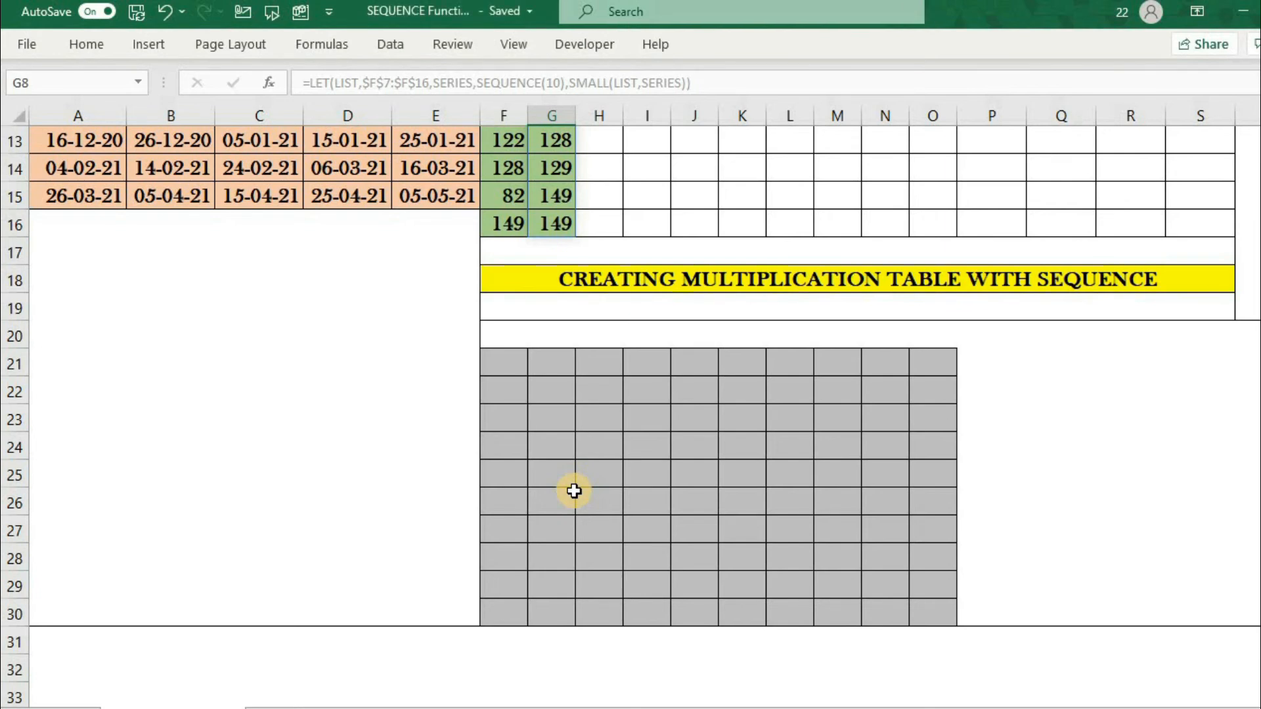
pyautogui.click(497, 369)
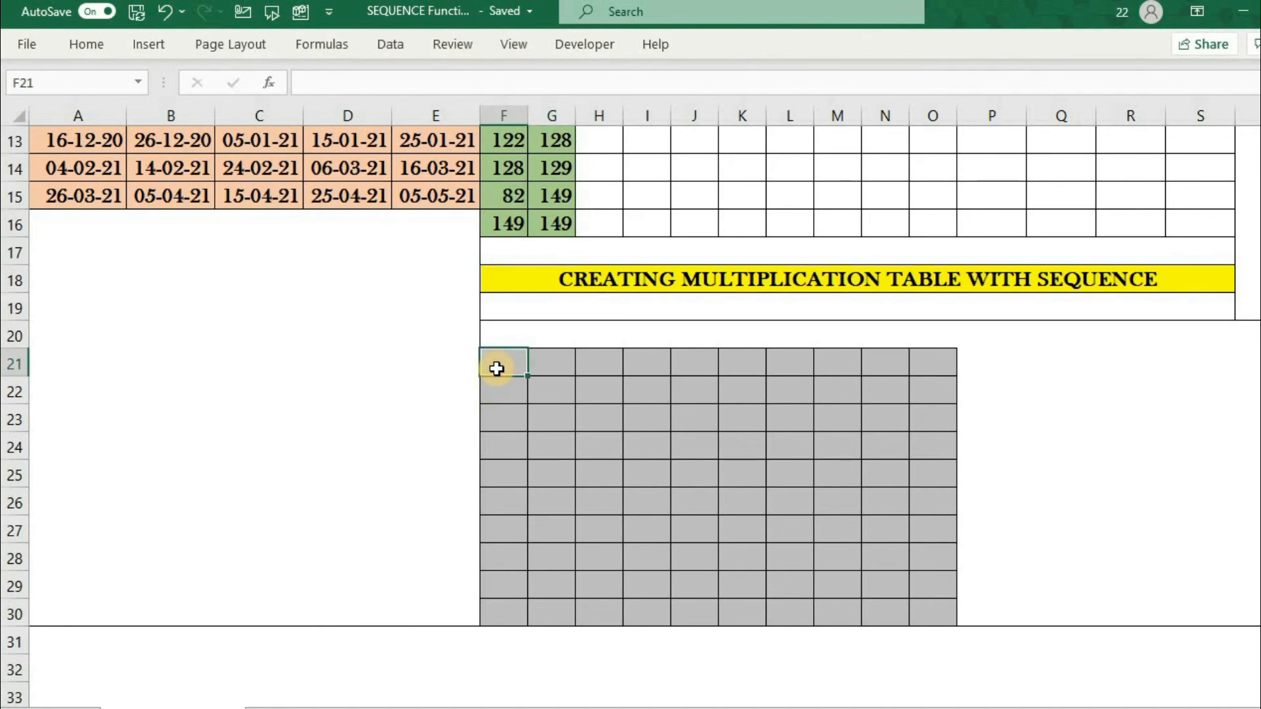
pyautogui.write('=SEQ')
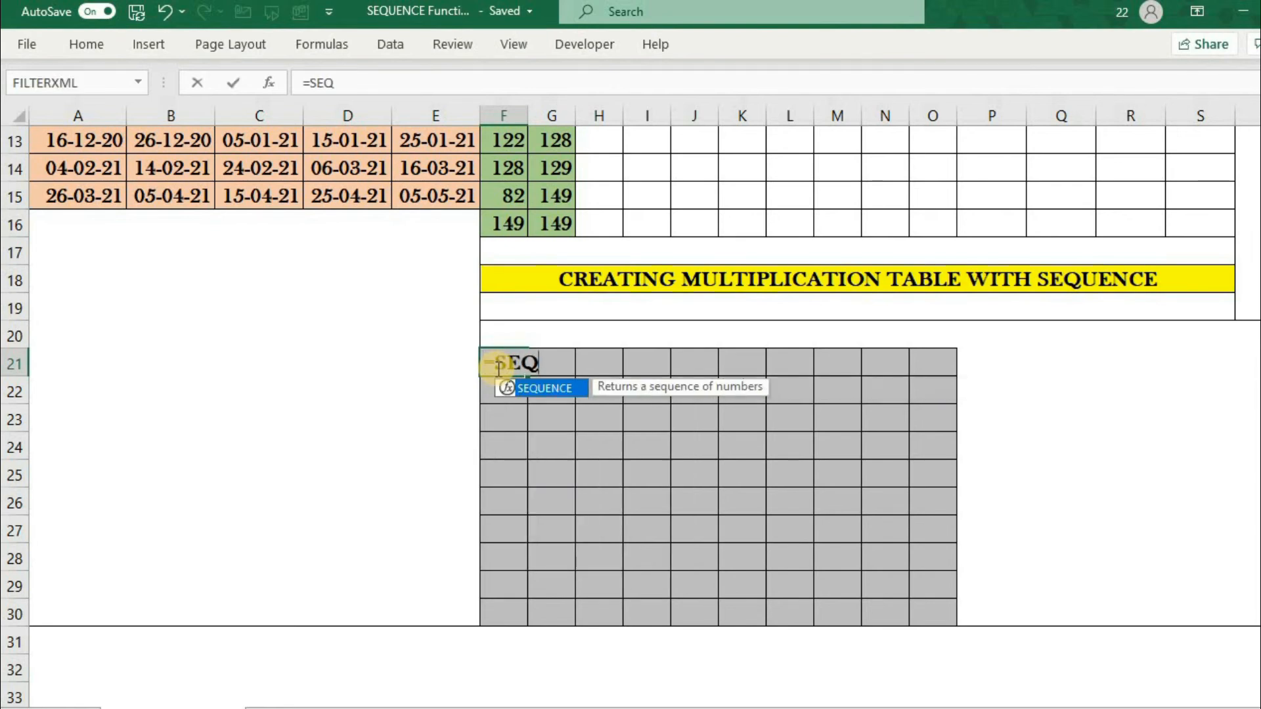
pyautogui.press('Tab')
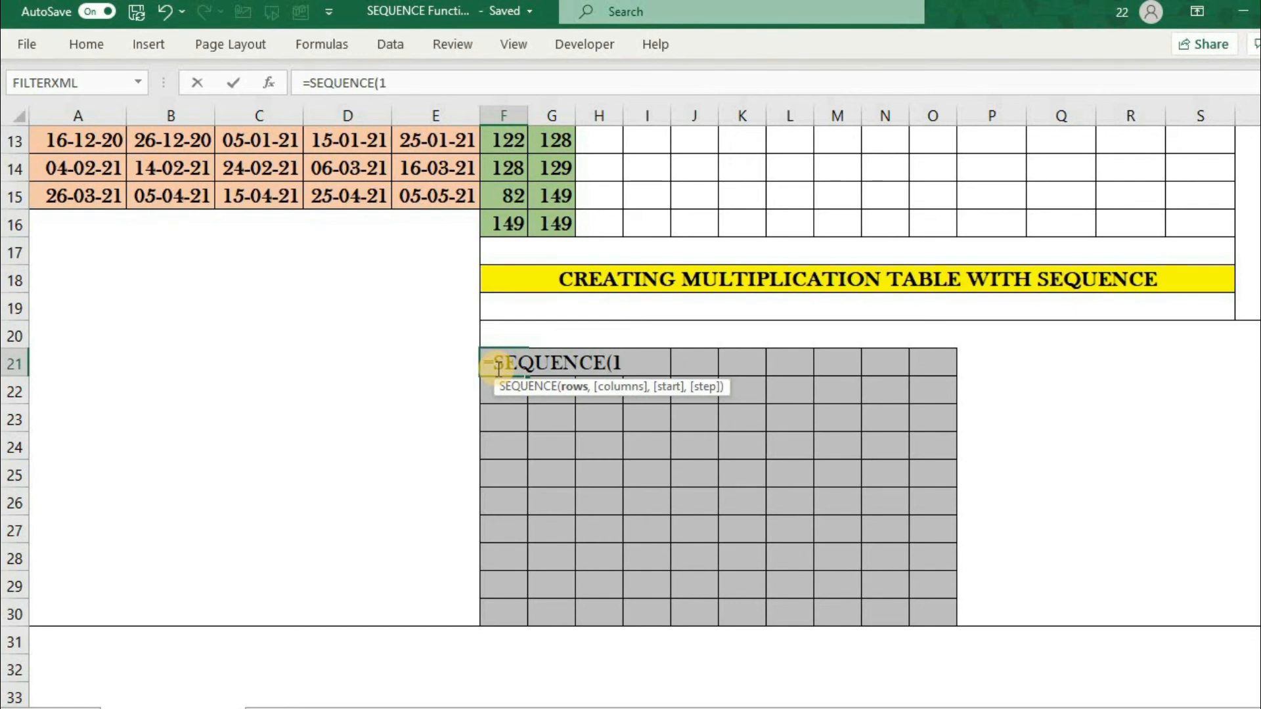
pyautogui.write('1,1')
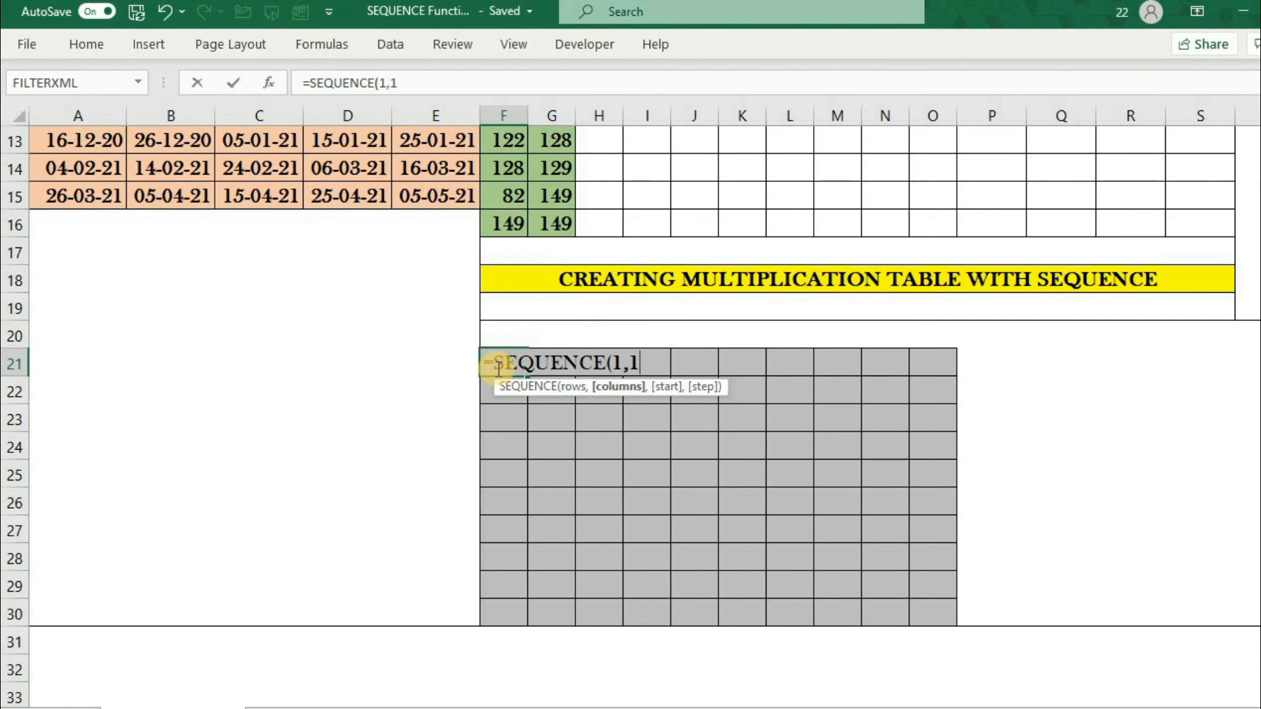
pyautogui.write('0,1')
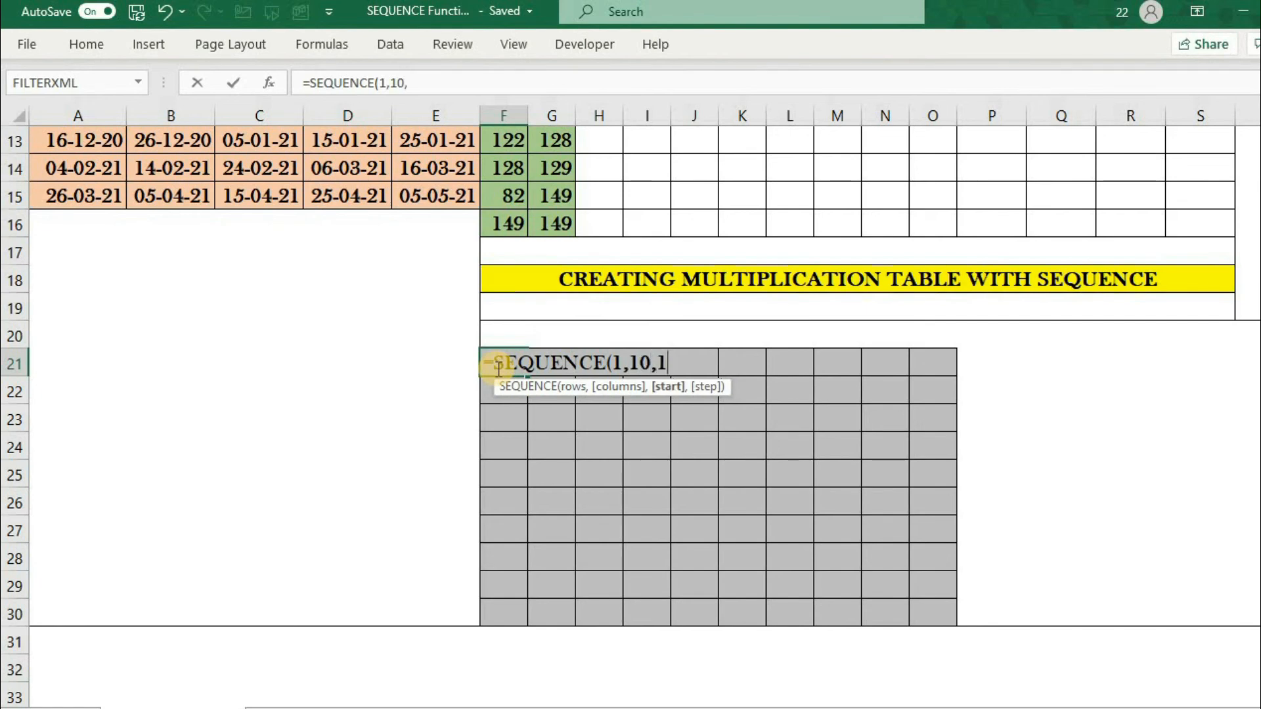
pyautogui.write('1,1')
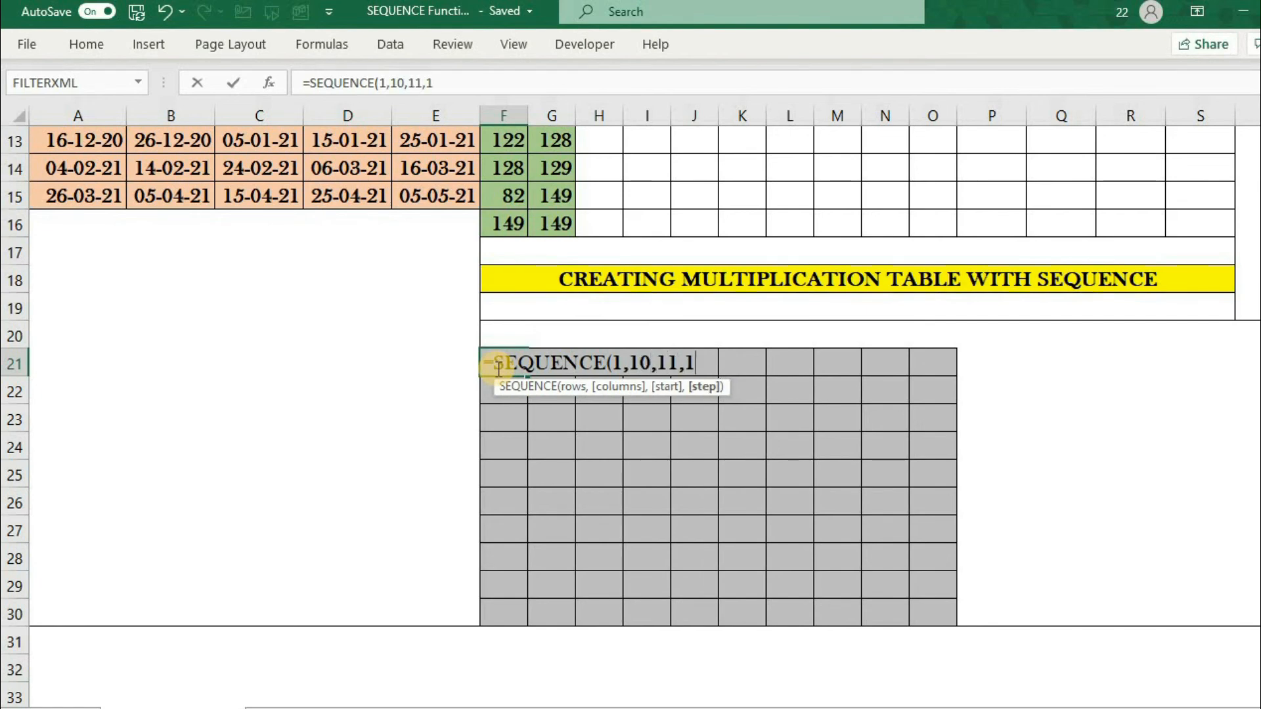
pyautogui.write(')')
pyautogui.press('Return')
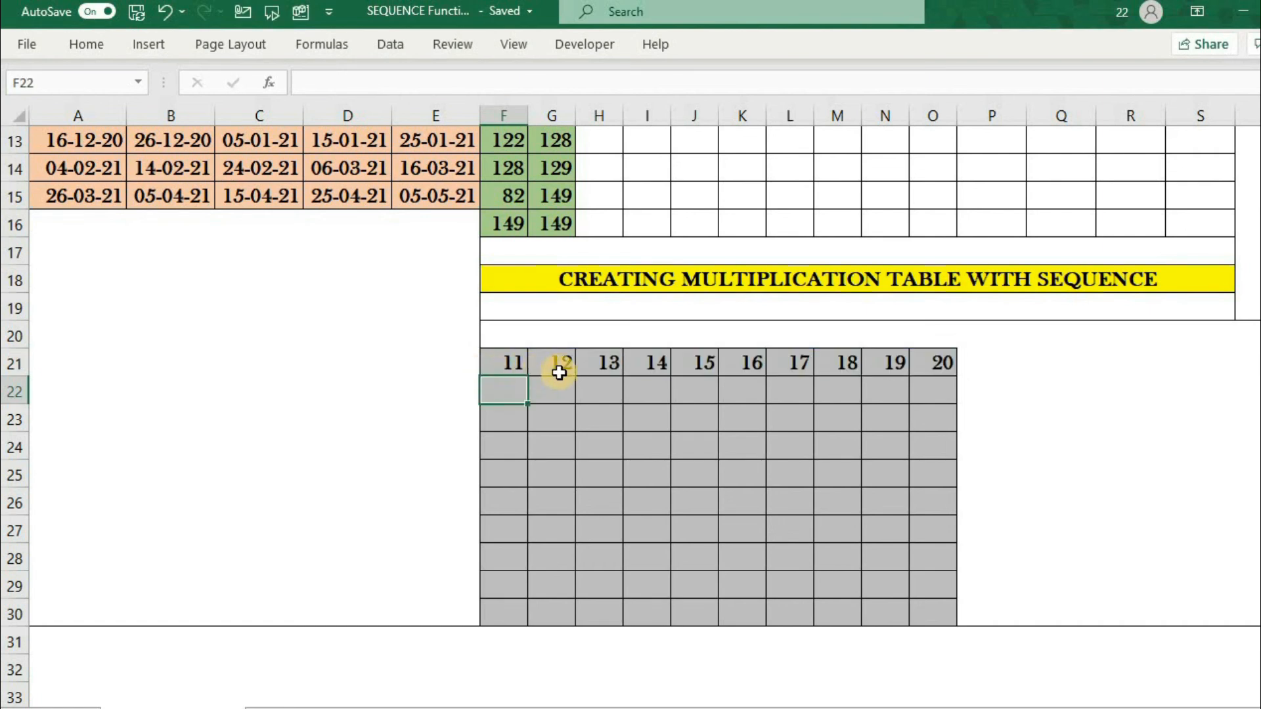
# - Extend the F21 formula by multiplying the existing SEQUENCE by SEQUENCE(10), without entering it yet
pyautogui.click(504, 366)
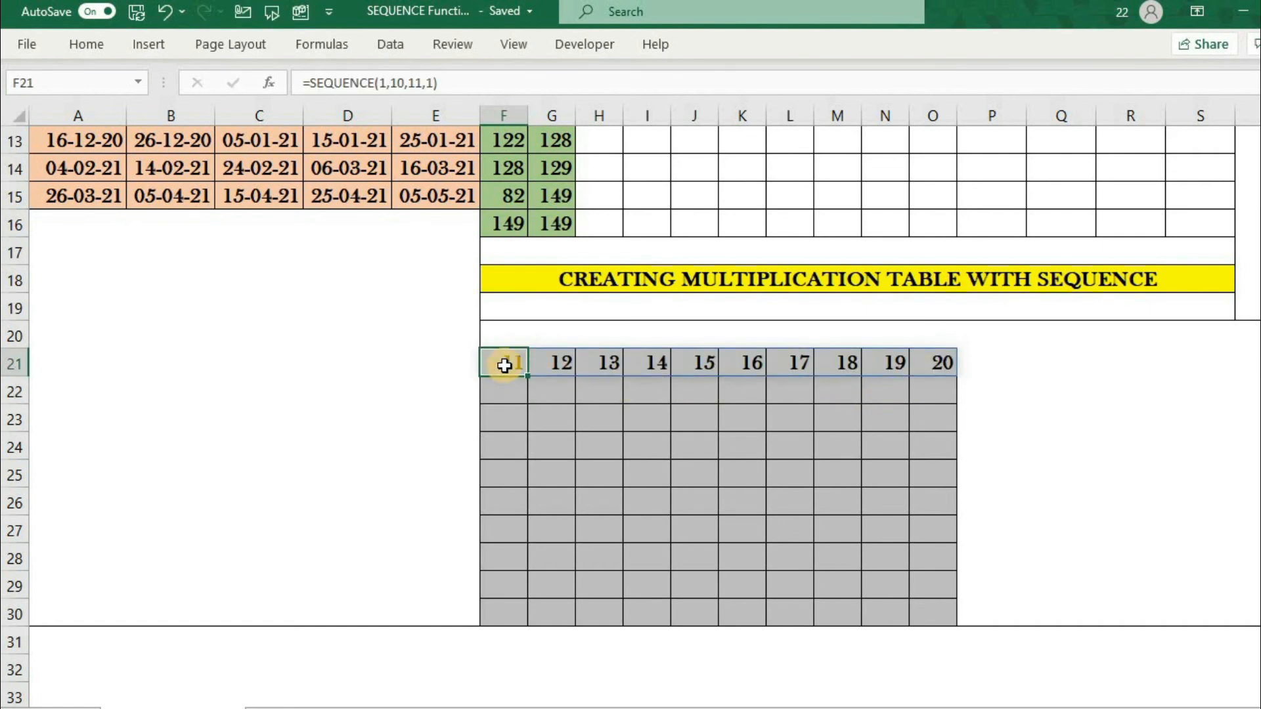
pyautogui.press('Down')
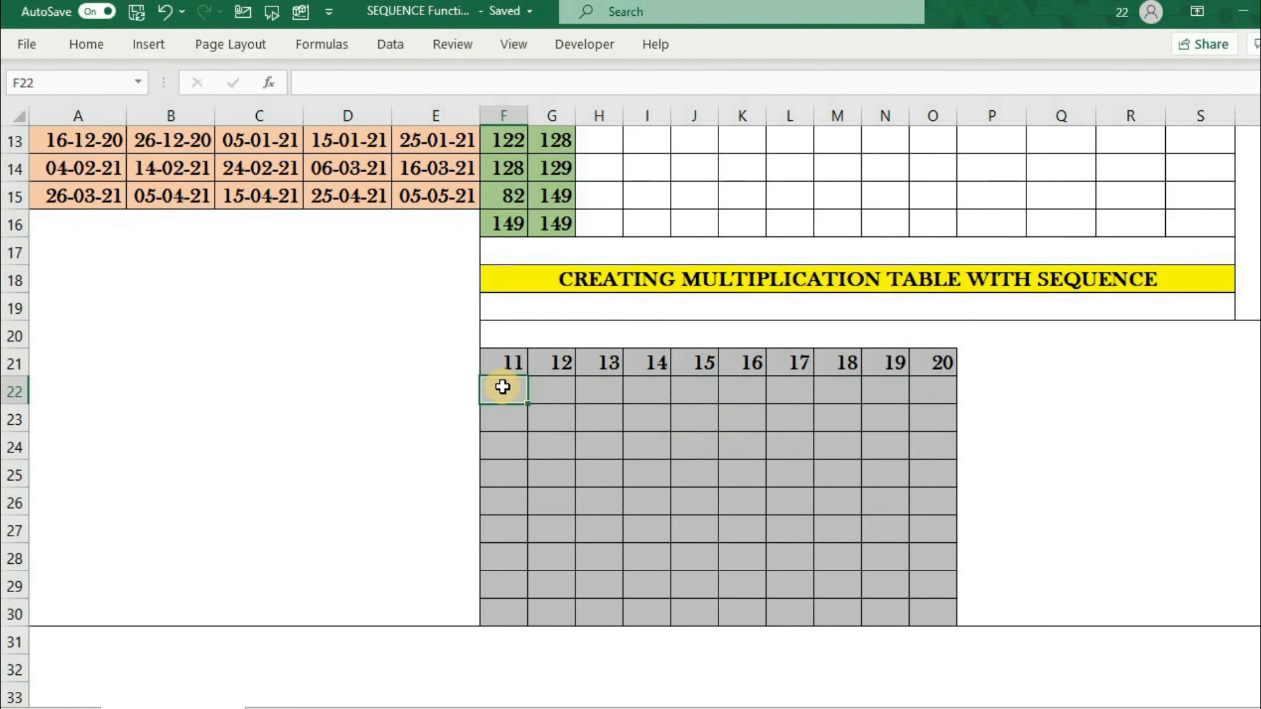
pyautogui.write('*')
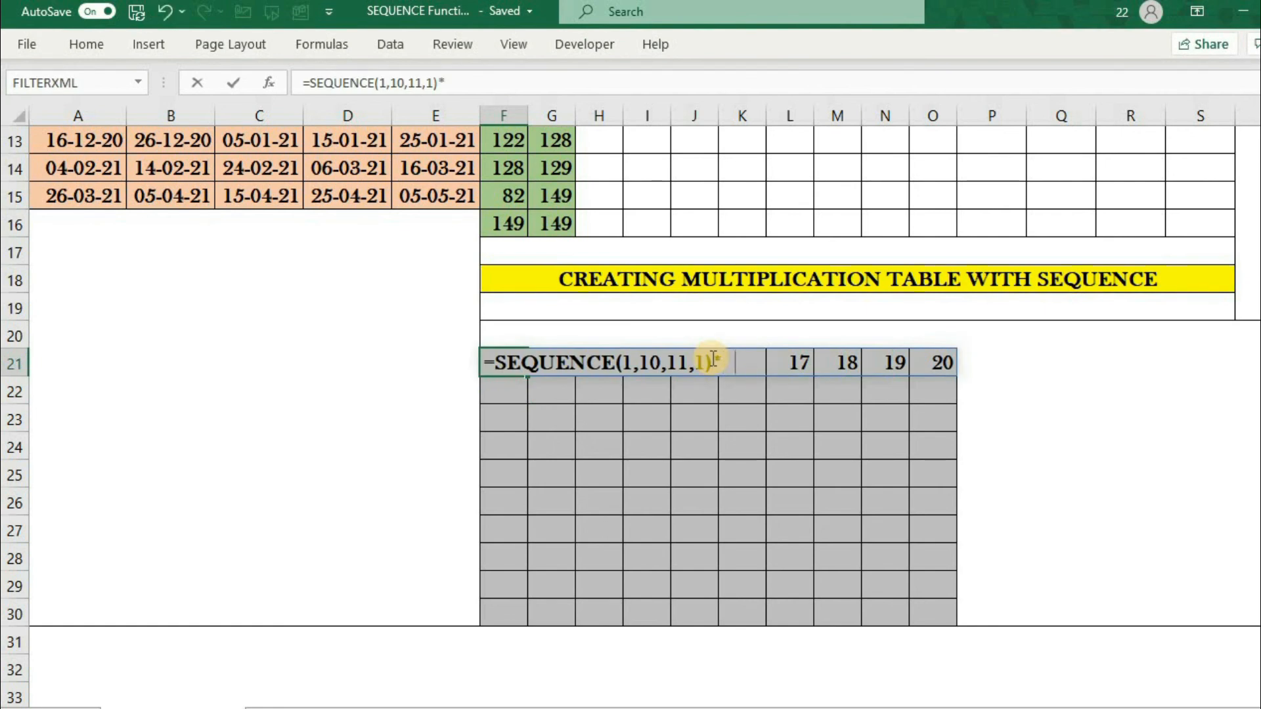
pyautogui.write('SEQ')
pyautogui.press('Tab')
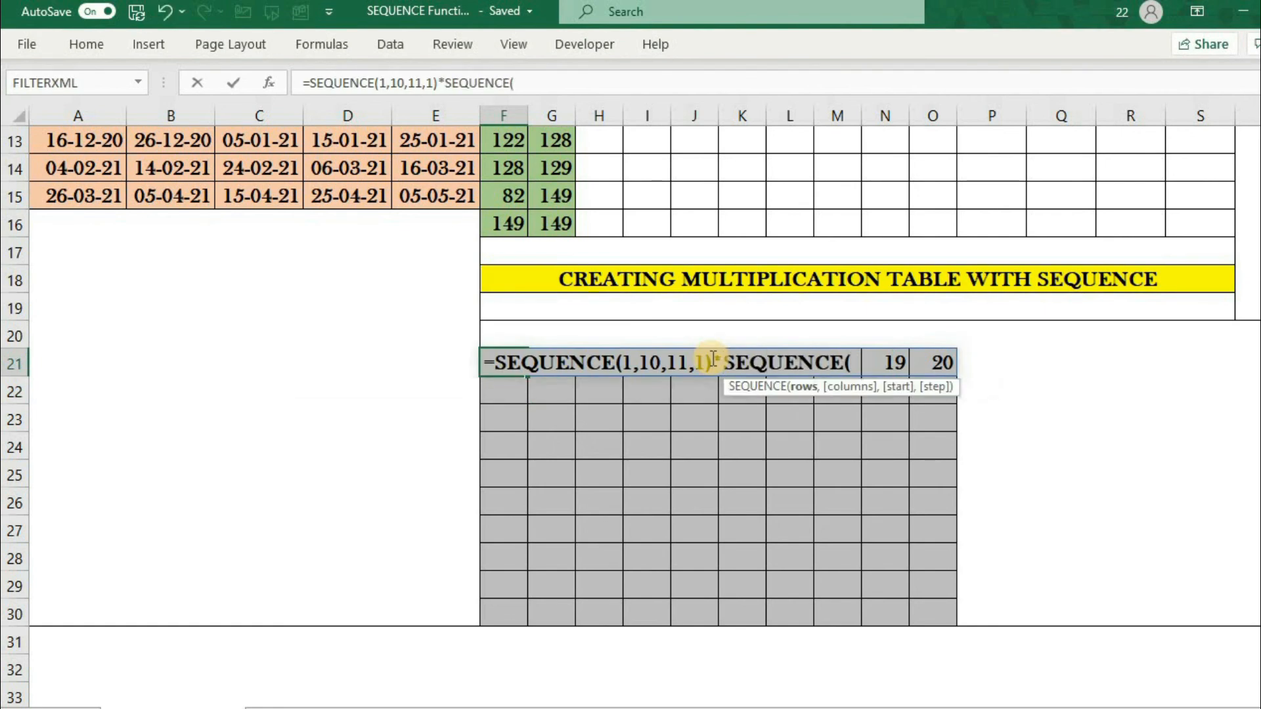
pyautogui.write('10,1,')
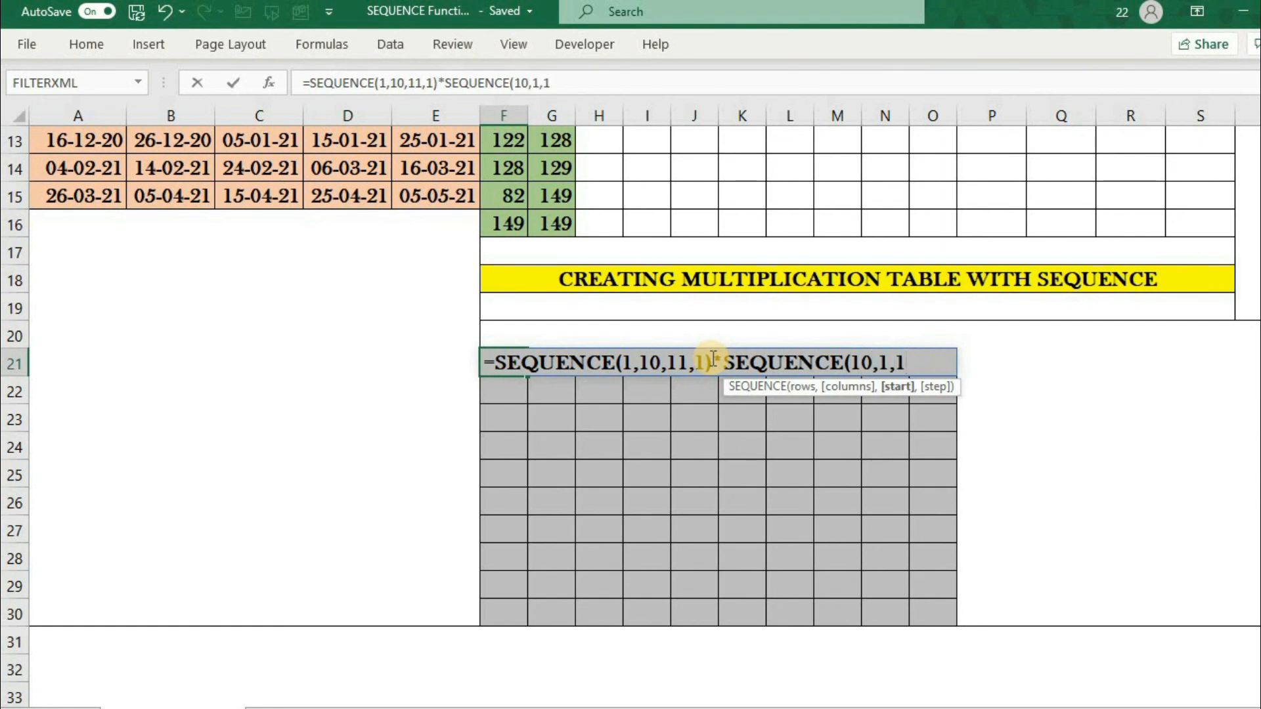
pyautogui.press('BackSpace')
pyautogui.press('BackSpace')
pyautogui.press('BackSpace')
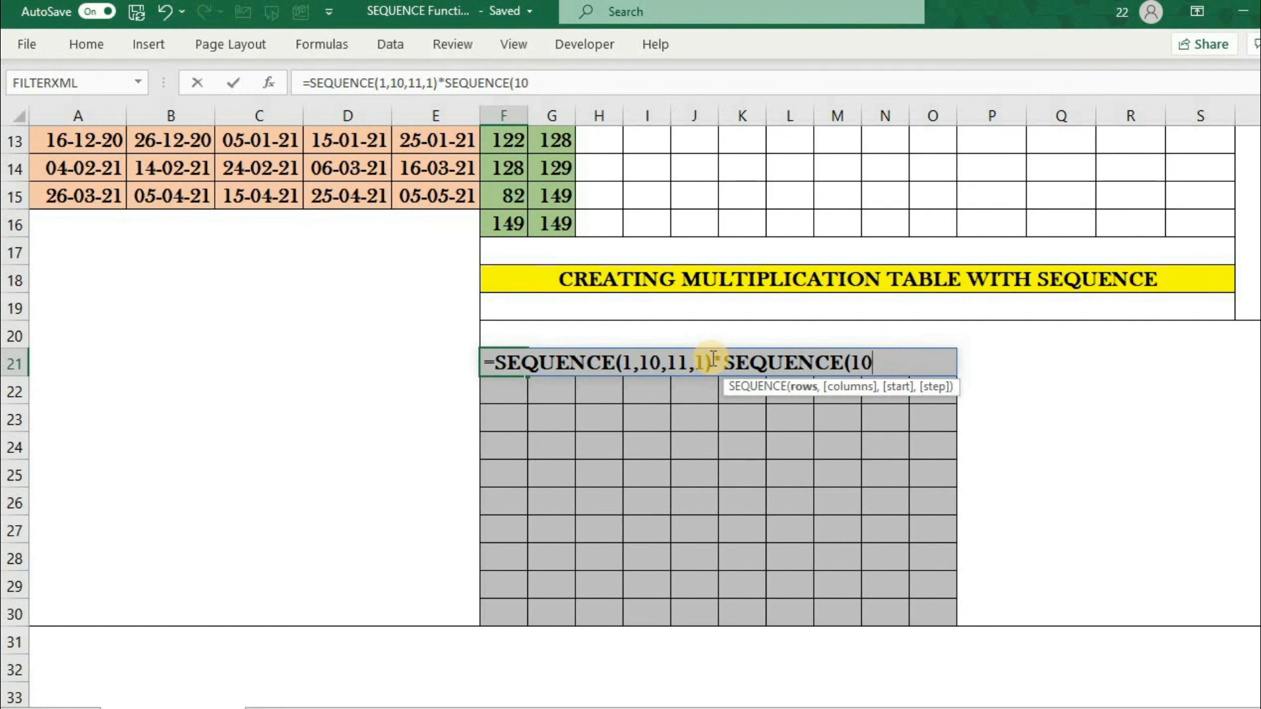
pyautogui.write(')')
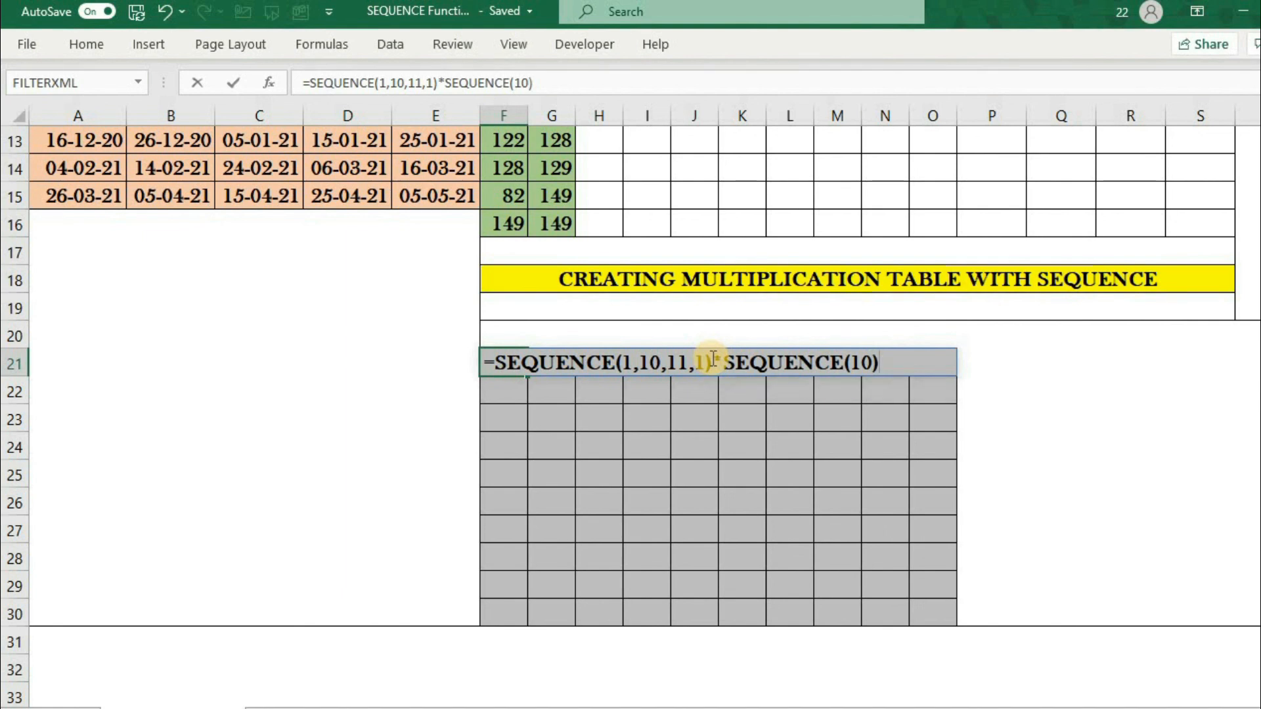
# - Try the full set of arguments in the second factor of the F21 formula, as SEQUENCE(10,1,1,1)
pyautogui.press('BackSpace')
pyautogui.write(',')
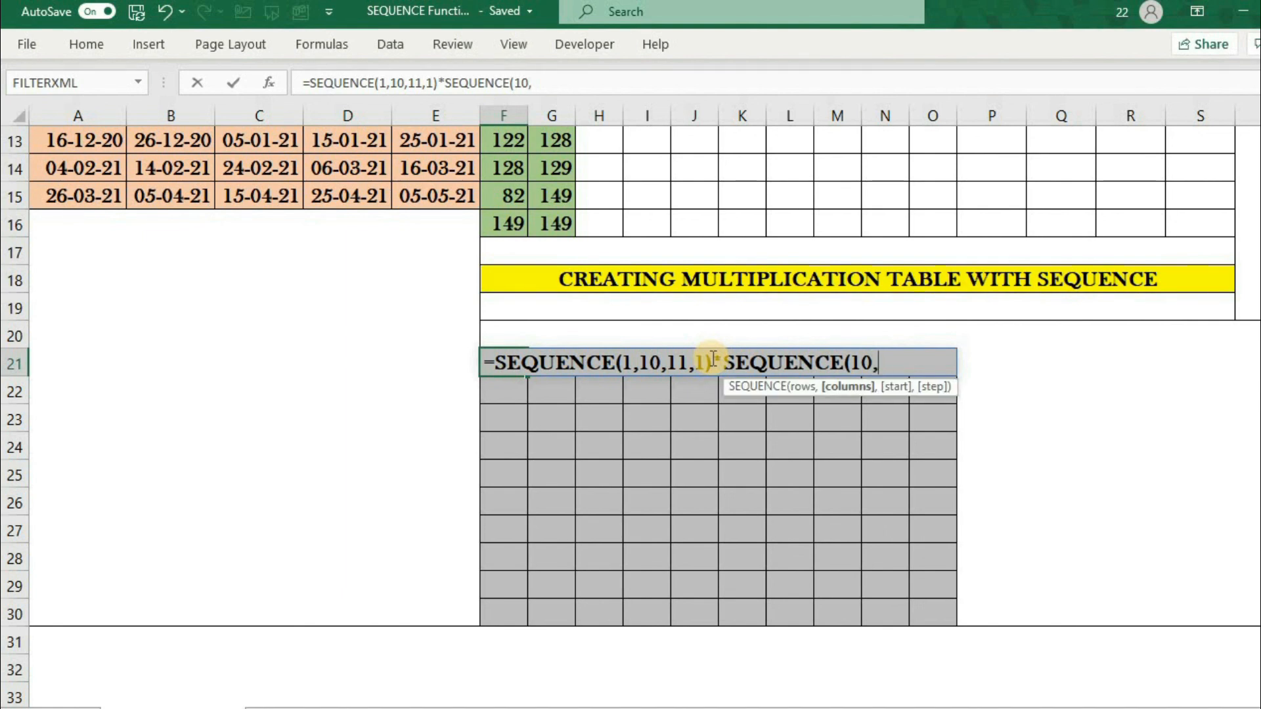
pyautogui.write('1,1,1')
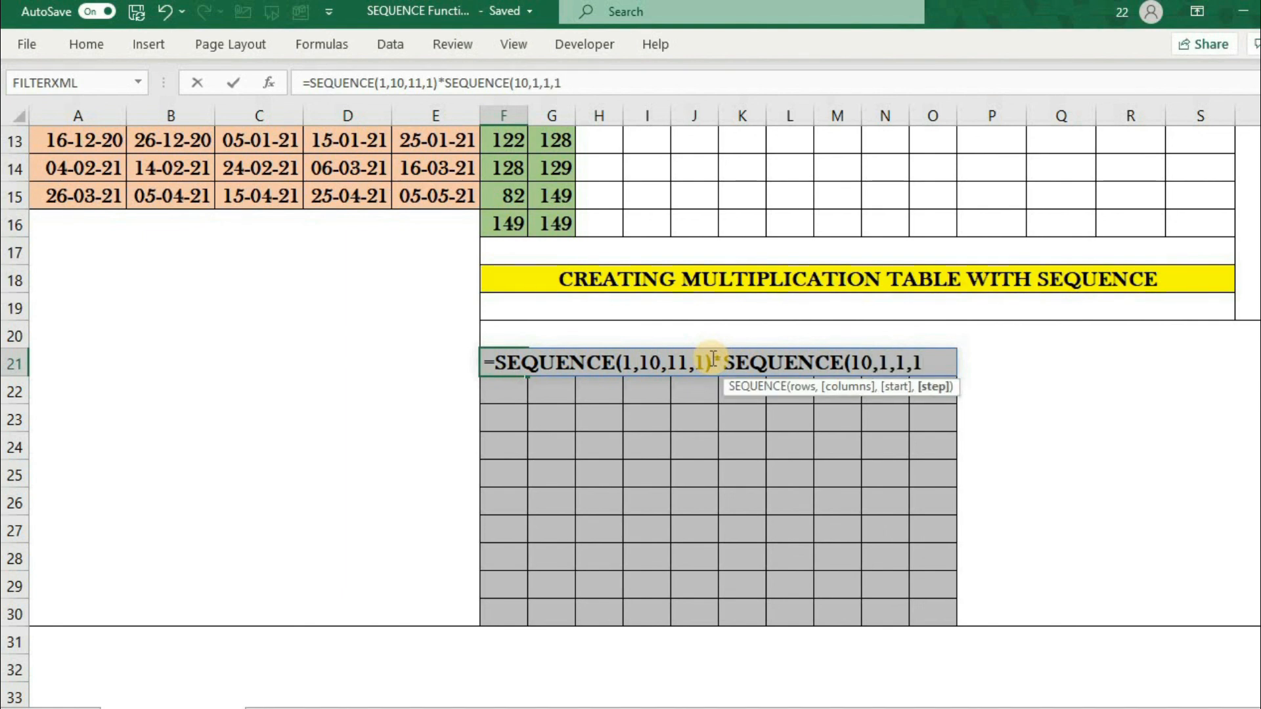
pyautogui.write(')')
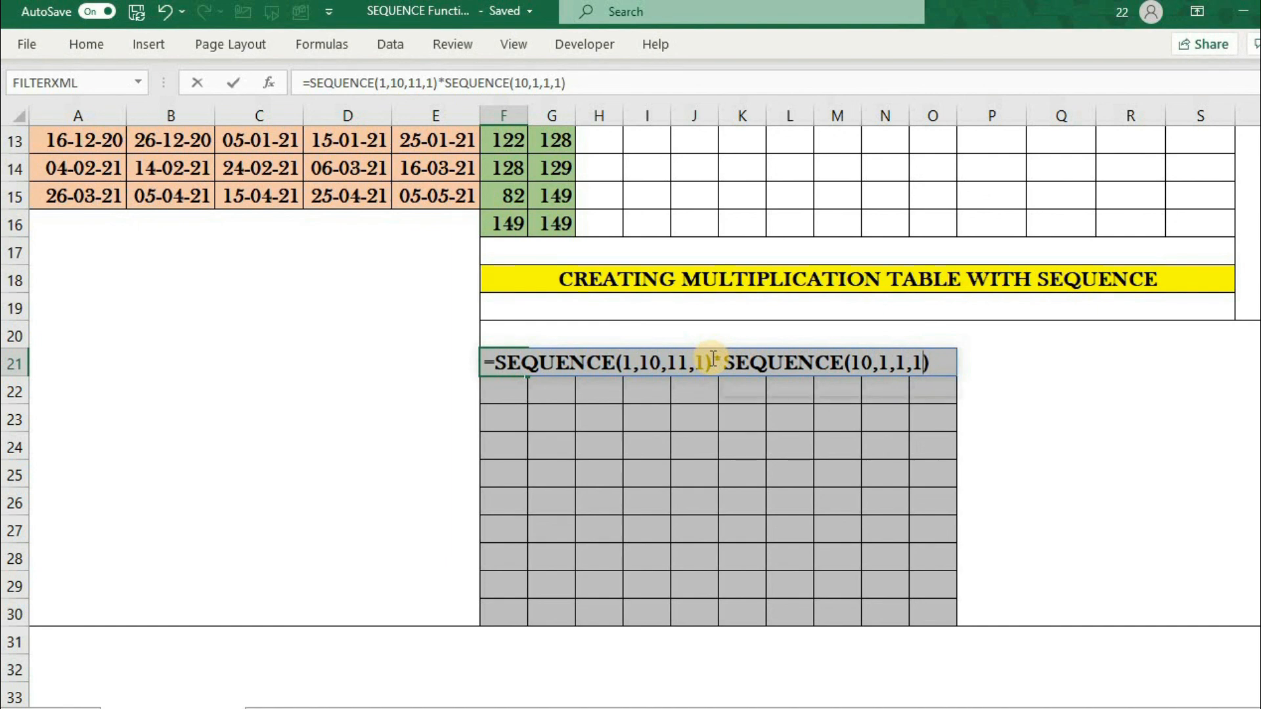
# - Reduce the second factor to SEQUENCE(10) and enter the F21 formula to fill the multiplication table
pyautogui.press('BackSpace')
pyautogui.press('BackSpace')
pyautogui.press('BackSpace')
pyautogui.press('BackSpace')
pyautogui.press('BackSpace')
pyautogui.press('BackSpace')
pyautogui.press('BackSpace')
pyautogui.write(')')
pyautogui.press('Return')
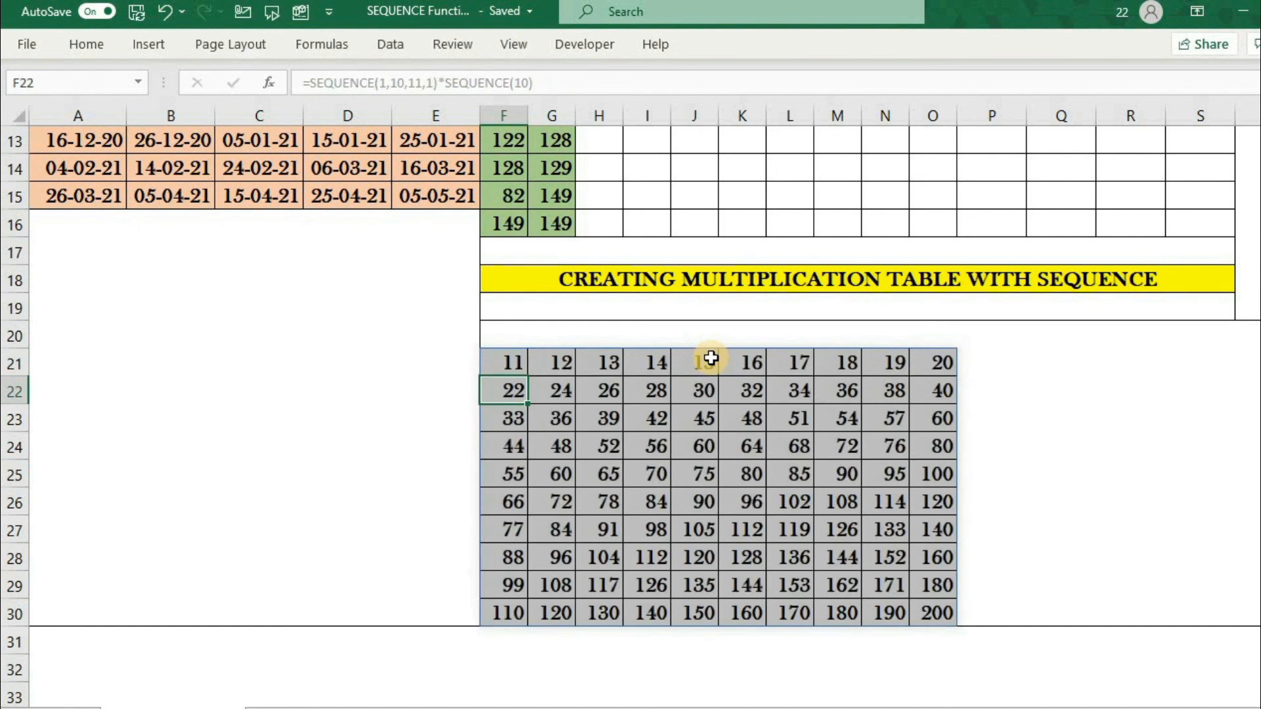